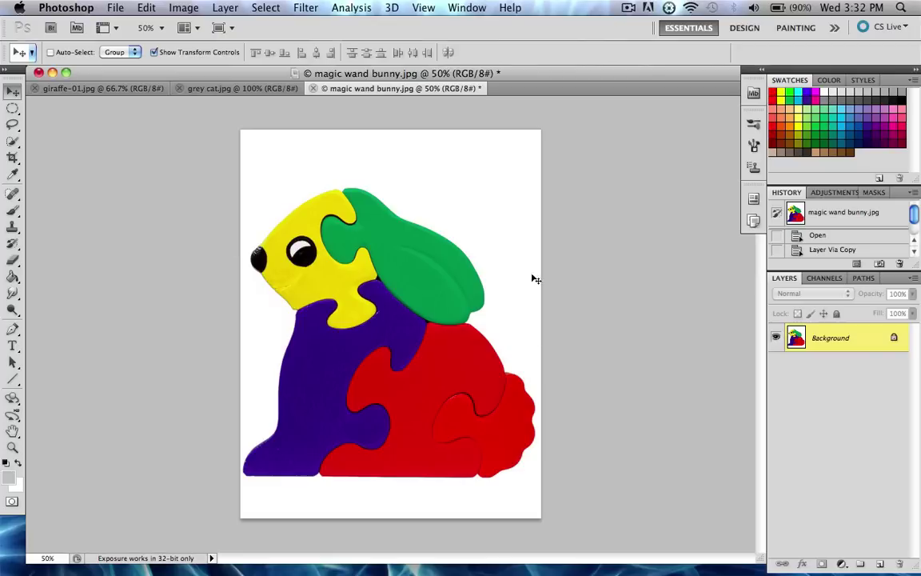
Look through the Edit menu and close it without choosing a command
left_click(148, 8)
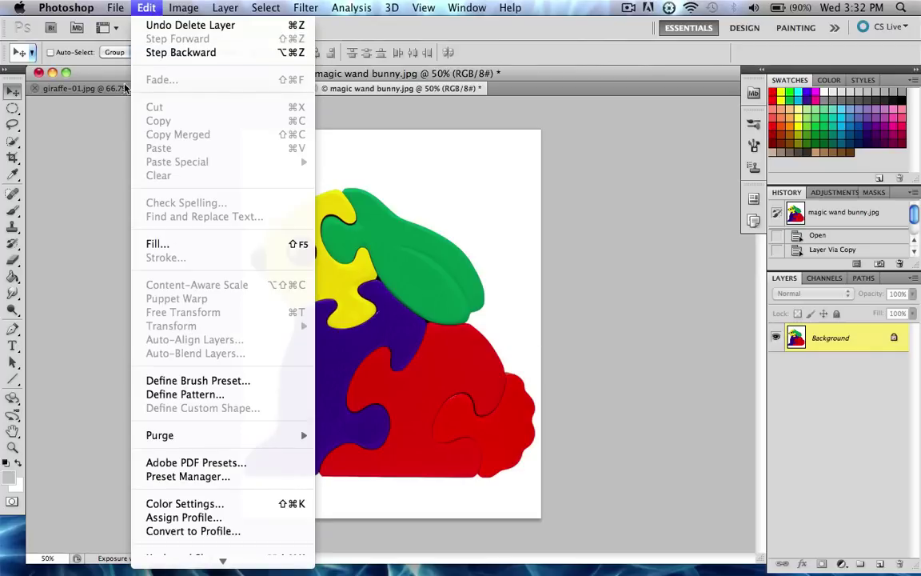
left_click(145, 8)
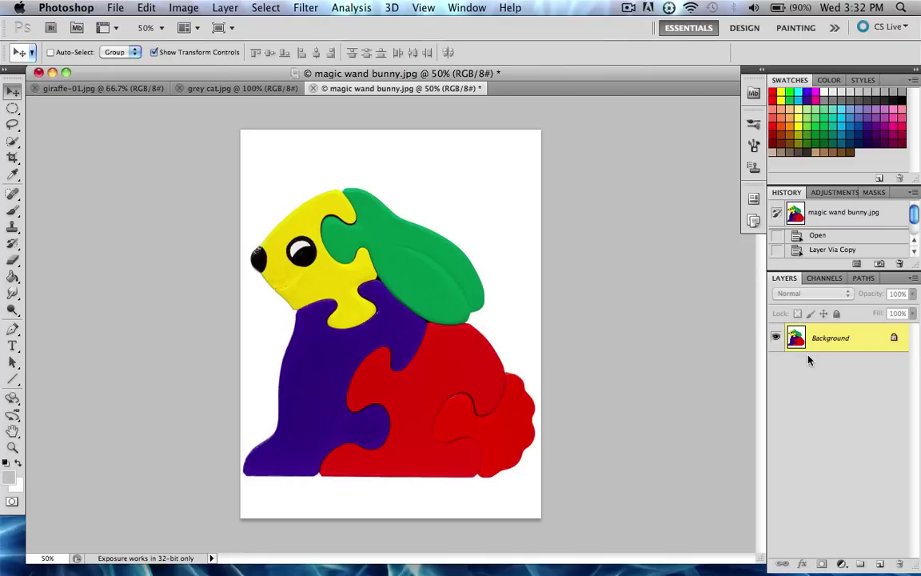
Duplicate the bunny onto Layer 1 with Ctrl+J and bring up Edit > Transform
key("ctrl+j")
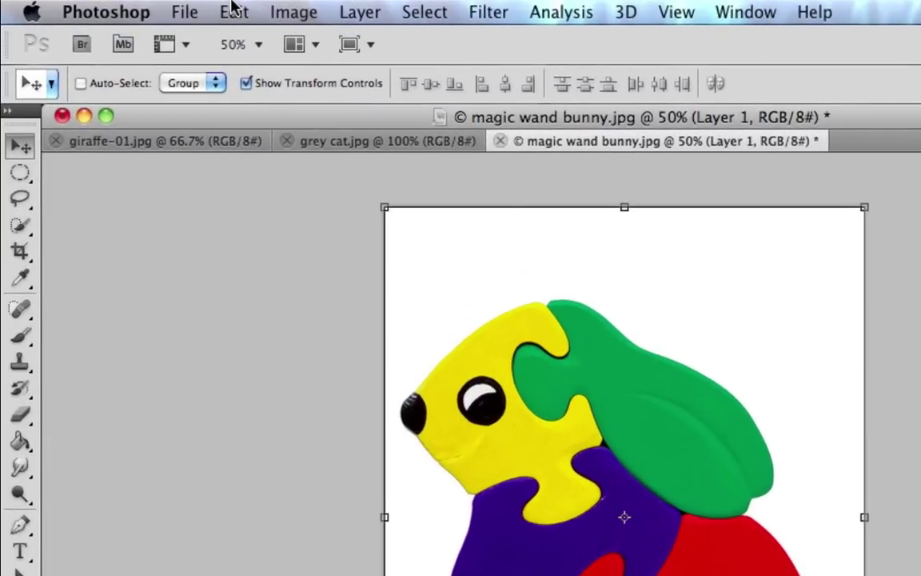
left_click(146, 7)
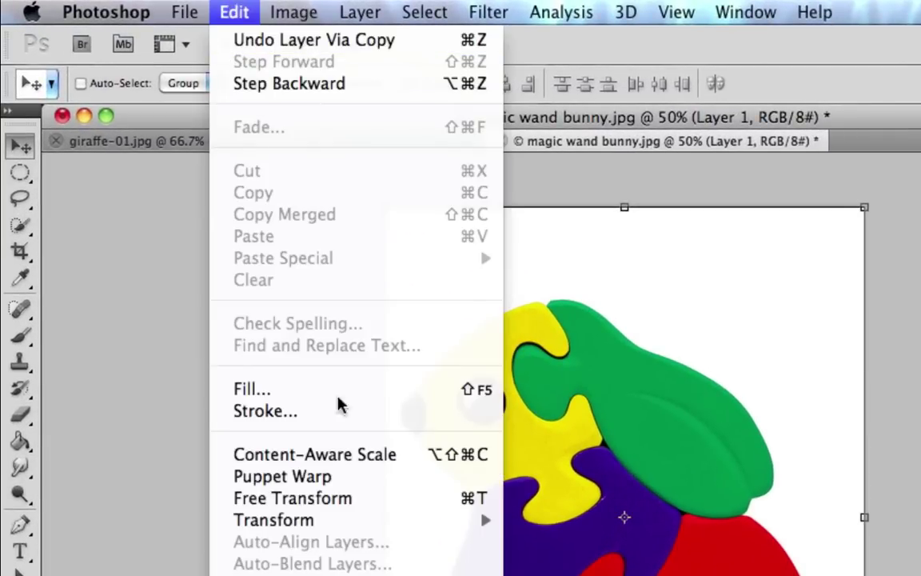
mouse_move(381, 524)
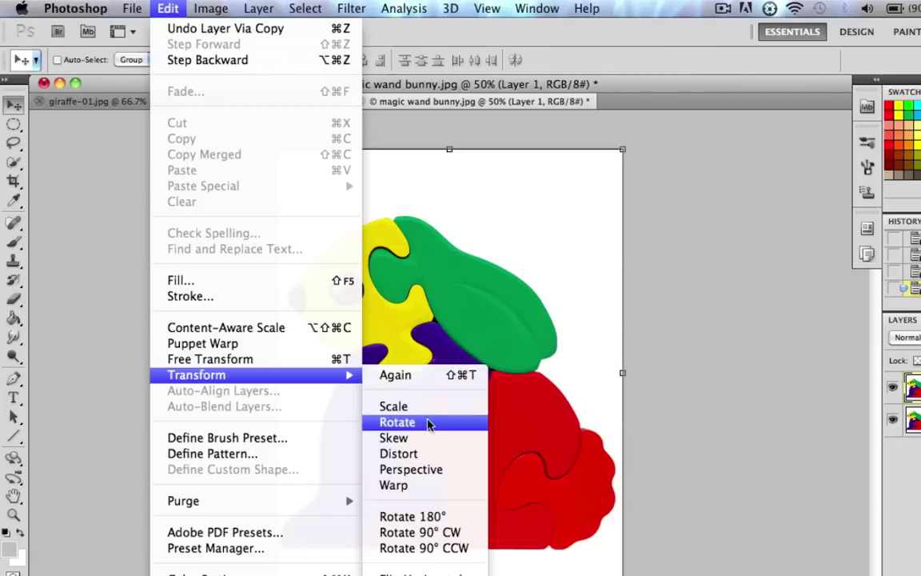
Scale Layer 1 down and back up, commit, then replace it with a fresh copy
left_click(429, 414)
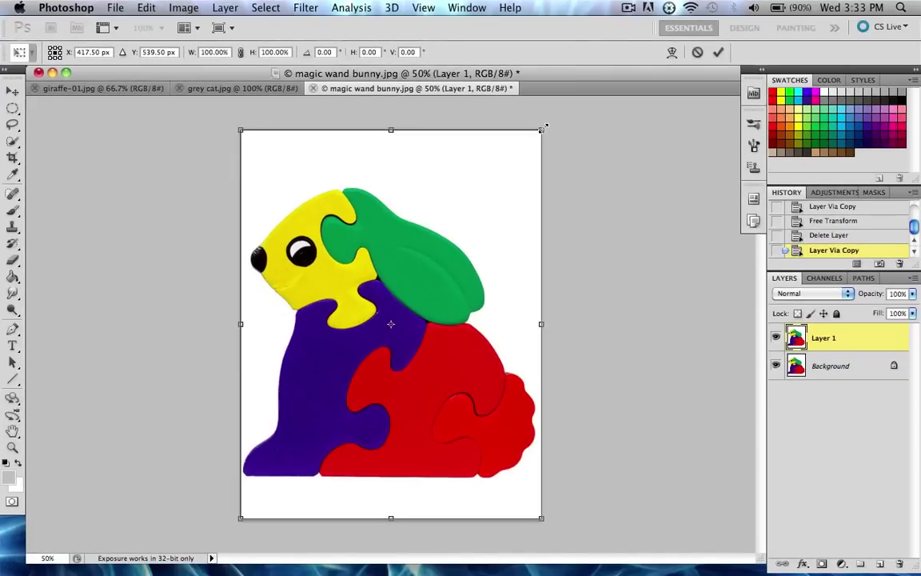
mouse_move(539, 134)
left_mouse_down()
mouse_move(531, 199)
mouse_move(397, 314)
mouse_move(294, 151)
mouse_move(502, 285)
mouse_move(370, 381)
mouse_move(529, 318)
mouse_move(309, 329)
mouse_move(549, 207)
mouse_move(487, 241)
mouse_move(485, 160)
mouse_move(406, 303)
mouse_move(296, 455)
mouse_move(372, 391)
mouse_move(503, 209)
mouse_move(544, 128)
mouse_move(468, 248)
mouse_move(542, 129)
left_mouse_up()
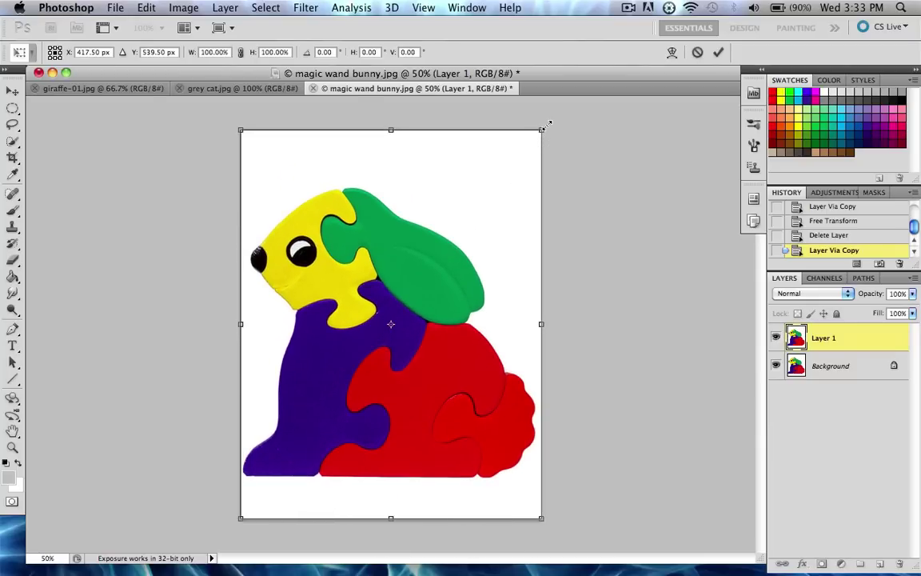
mouse_move(543, 130)
left_mouse_down()
mouse_move(468, 364)
mouse_move(390, 486)
mouse_move(479, 360)
mouse_move(510, 376)
mouse_move(692, 266)
mouse_move(392, 325)
mouse_move(473, 191)
mouse_move(382, 381)
mouse_move(535, 169)
mouse_move(378, 490)
mouse_move(529, 329)
mouse_move(580, 156)
mouse_move(439, 265)
mouse_move(309, 428)
mouse_move(409, 389)
mouse_move(485, 208)
mouse_move(542, 121)
mouse_move(542, 132)
left_mouse_up()
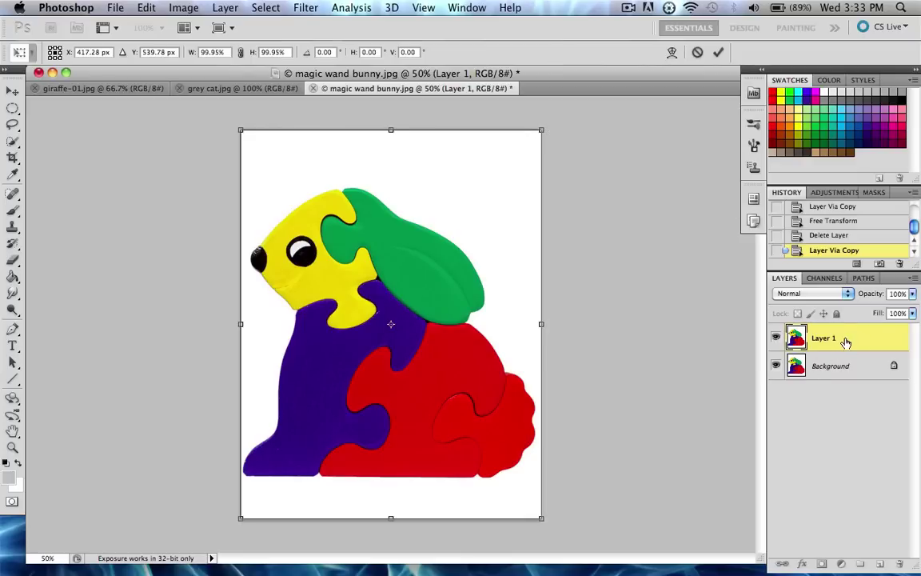
key("Return")
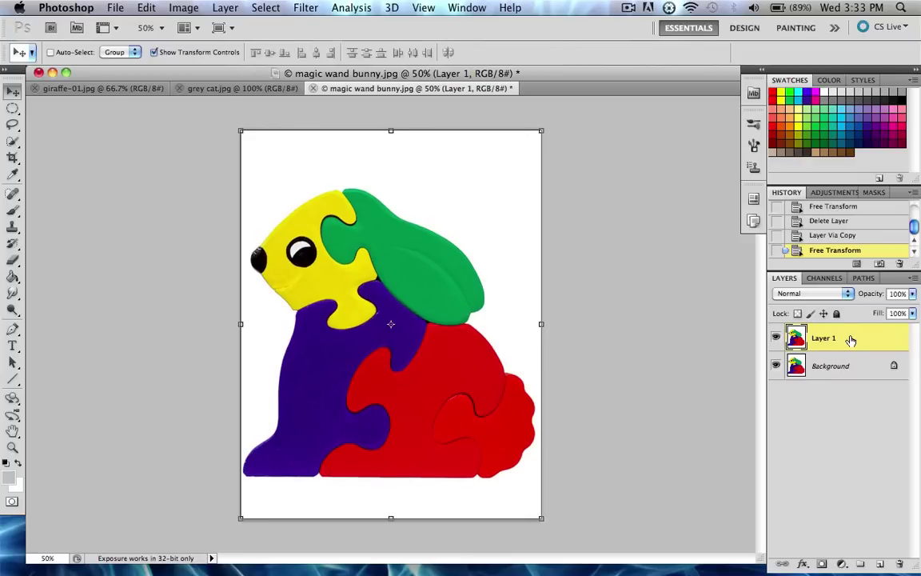
key("BackSpace")
key("super+j")
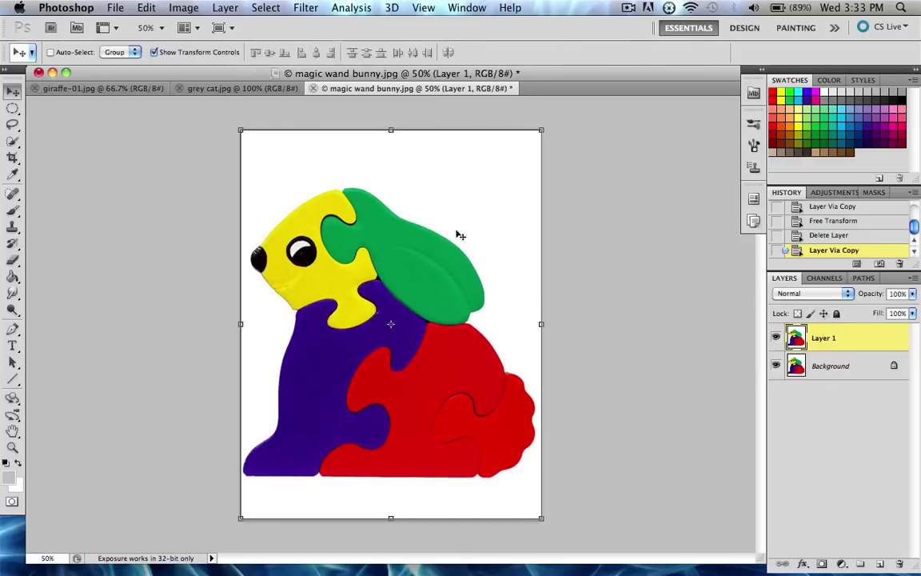
Rotate the fresh Layer 1 bunny copy clockwise about 42.62° with Transform > Rotate
left_click(143, 7)
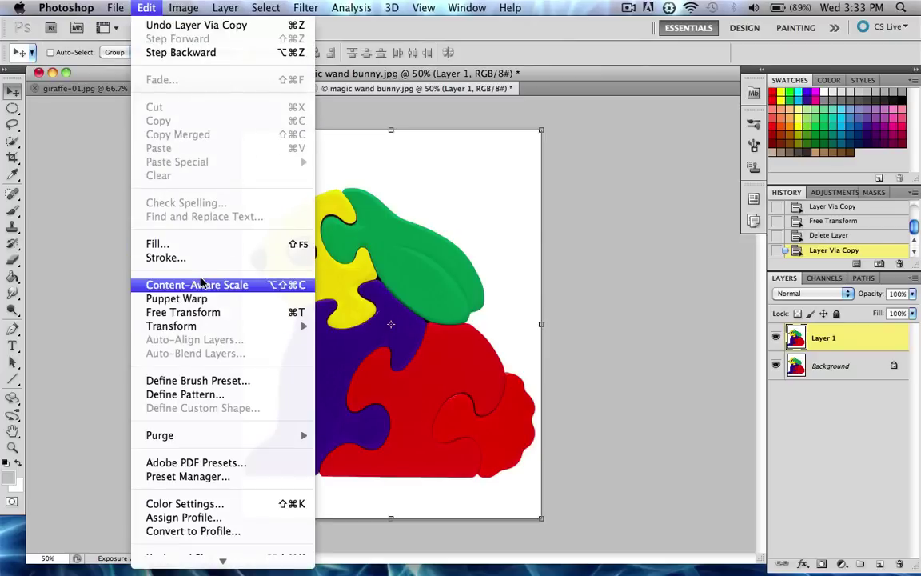
mouse_move(209, 327)
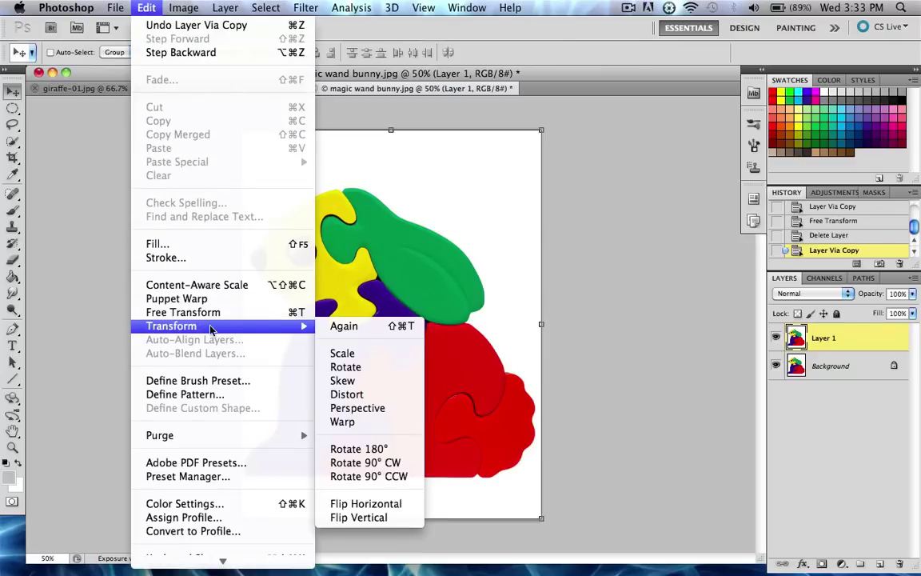
left_click(346, 367)
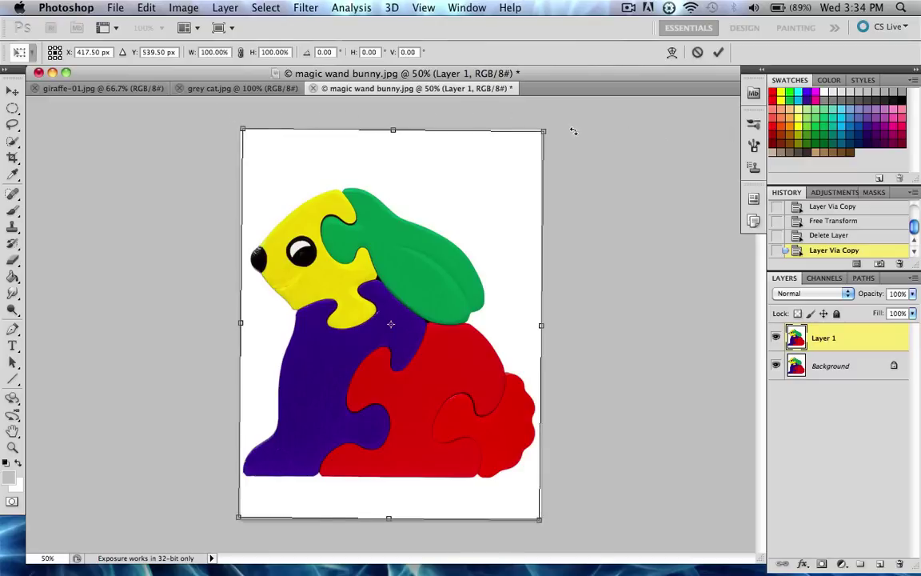
left_click_drag(572, 132, 596, 299)
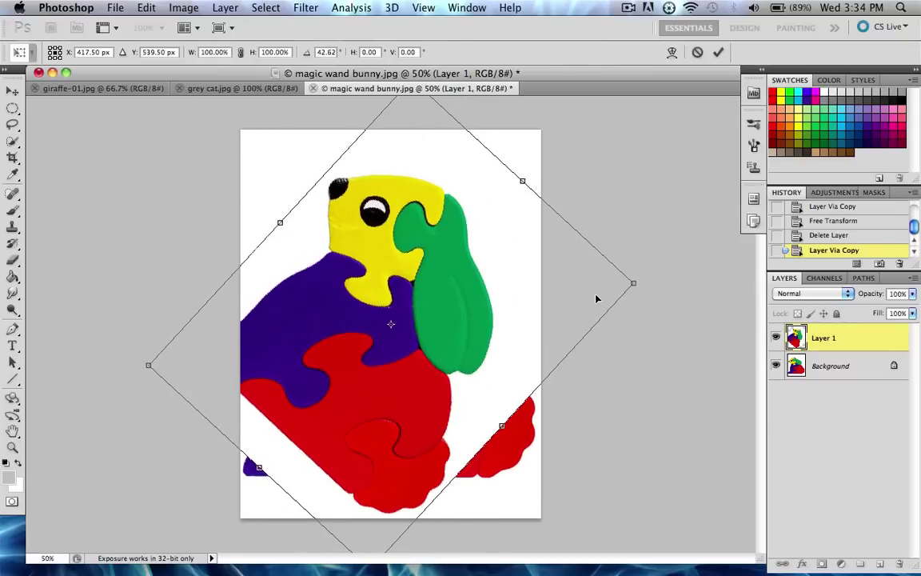
Undo the trial rotation, then skew Layer 1 by raising its right edge
key("super+z")
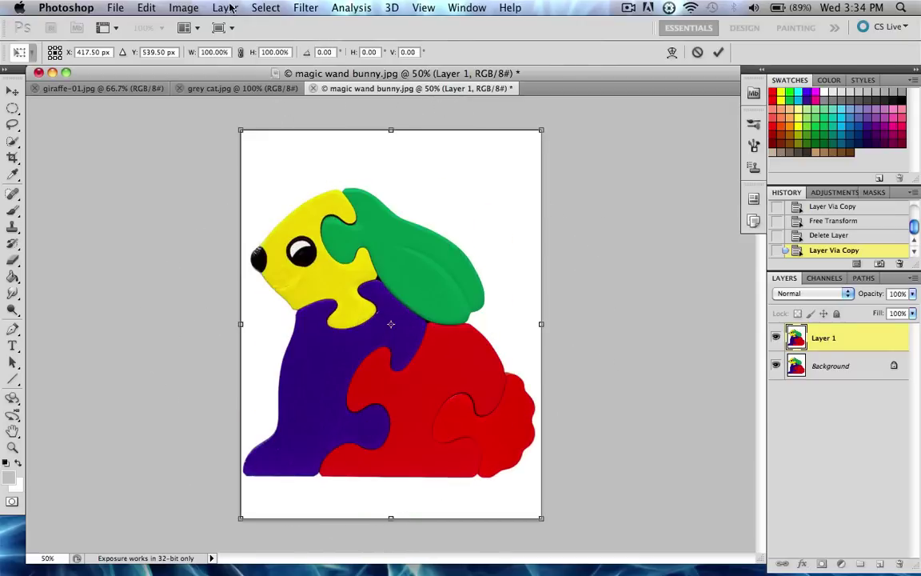
left_click(174, 7)
mouse_move(144, 8)
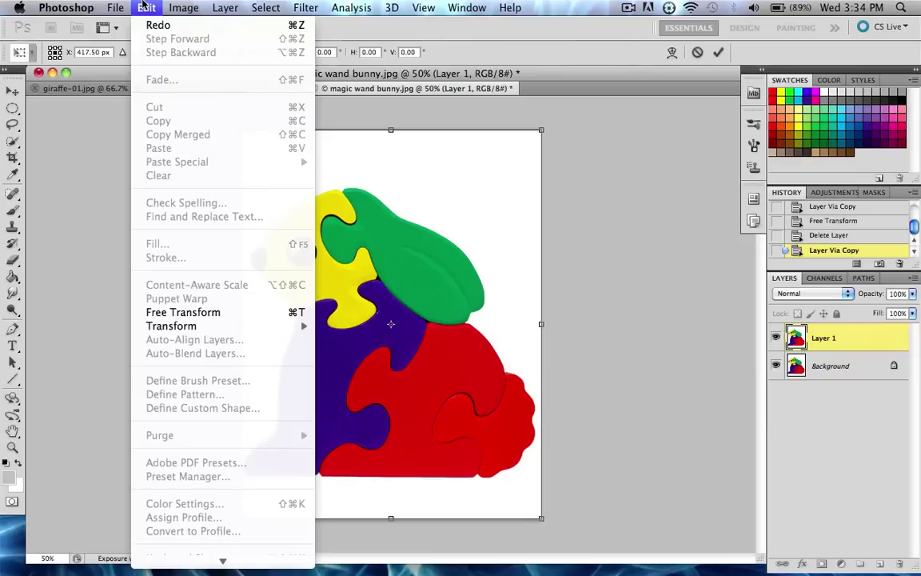
mouse_move(240, 326)
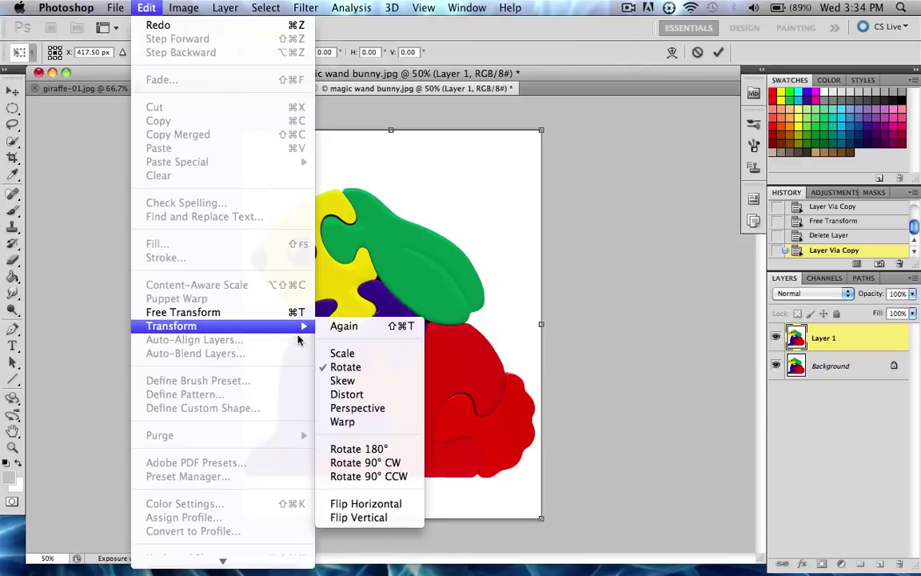
left_click(368, 382)
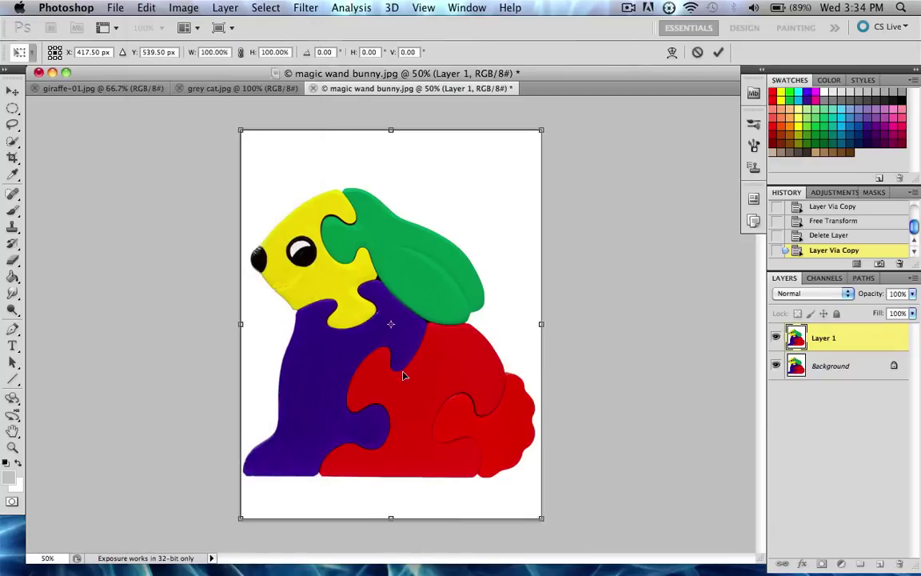
left_click_drag(543, 328, 508, 326)
Apply the skew, then distort Layer 1's corners into a slanted diagonal shape
key("Return")
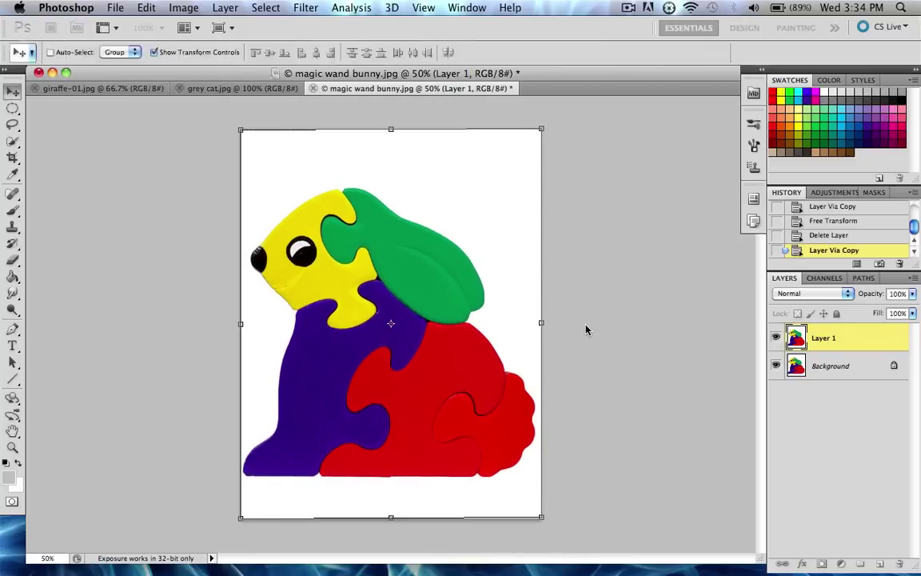
left_click(183, 7)
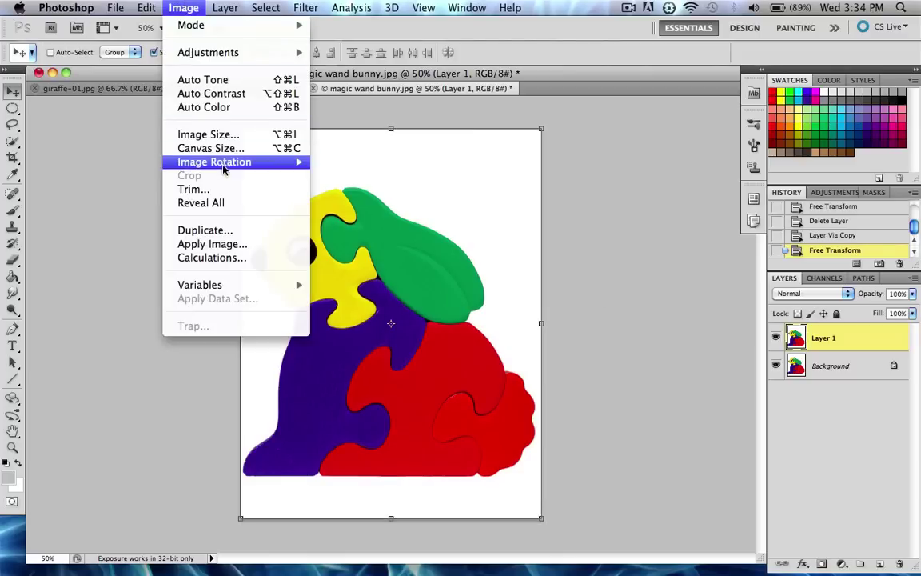
mouse_move(142, 4)
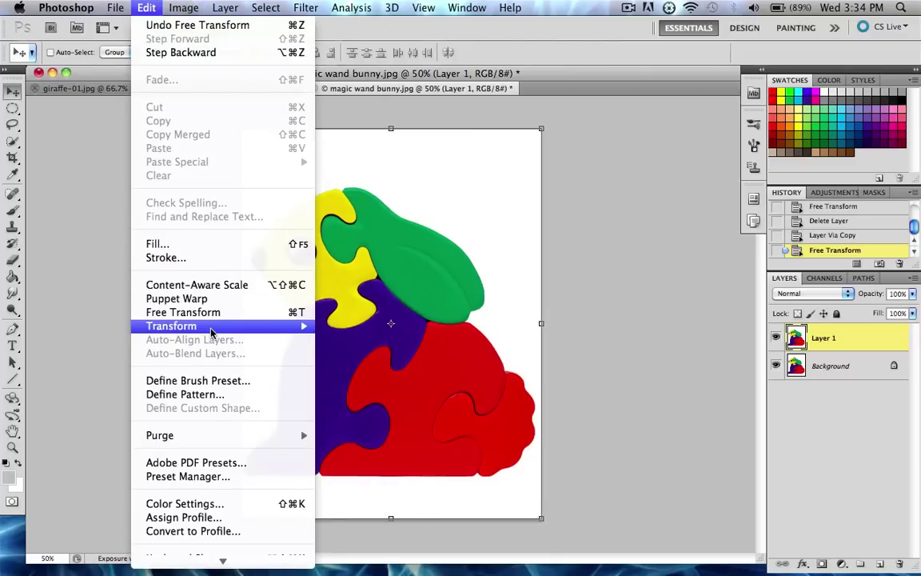
mouse_move(212, 326)
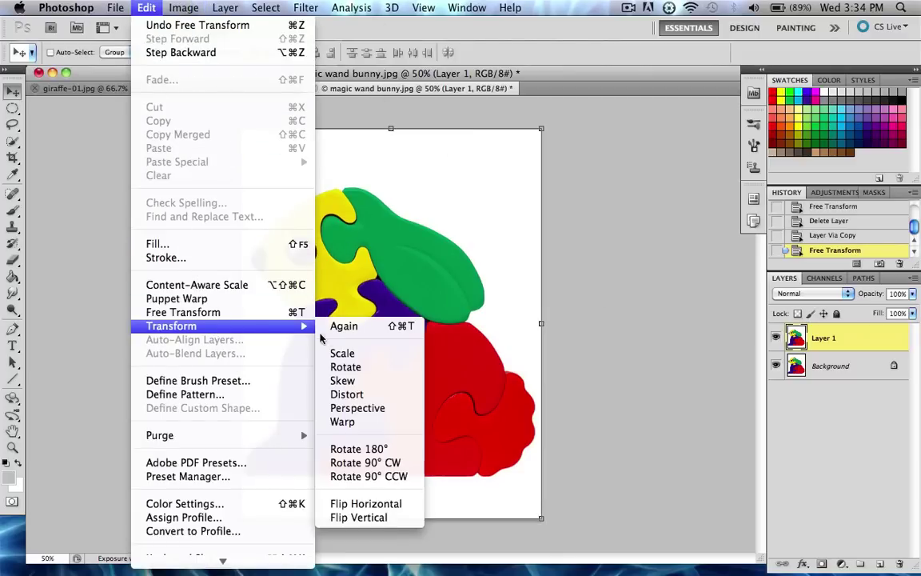
left_click(380, 395)
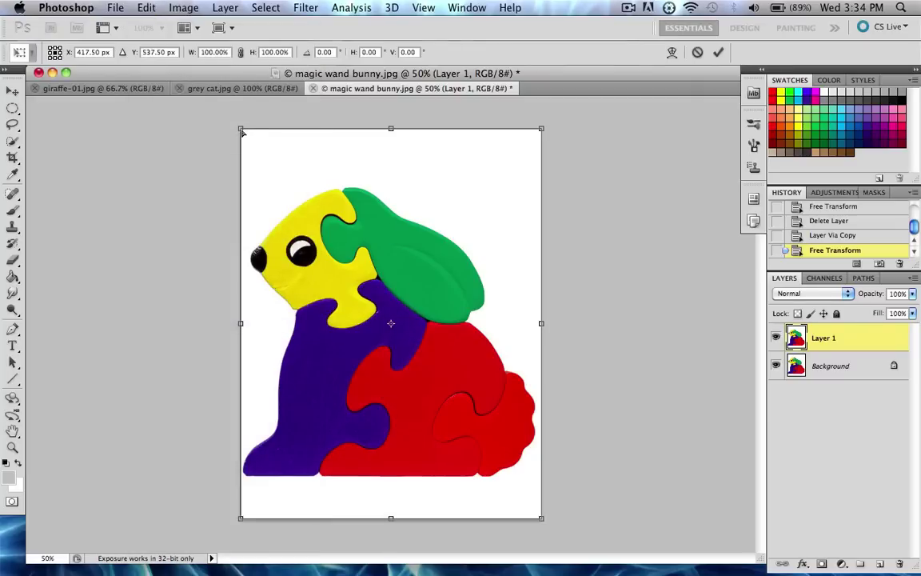
left_click_drag(244, 132, 328, 257)
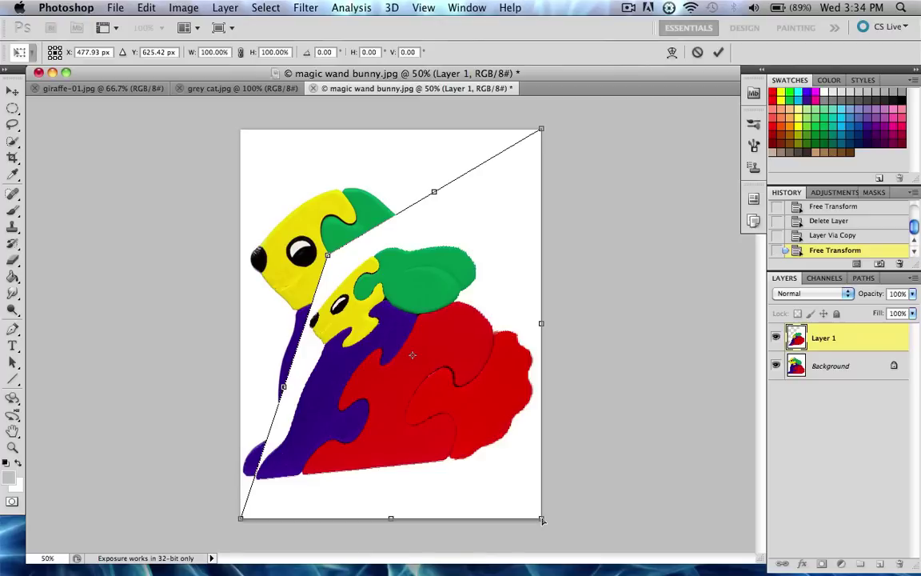
left_click_drag(543, 519, 433, 408)
left_click_drag(542, 130, 606, 7)
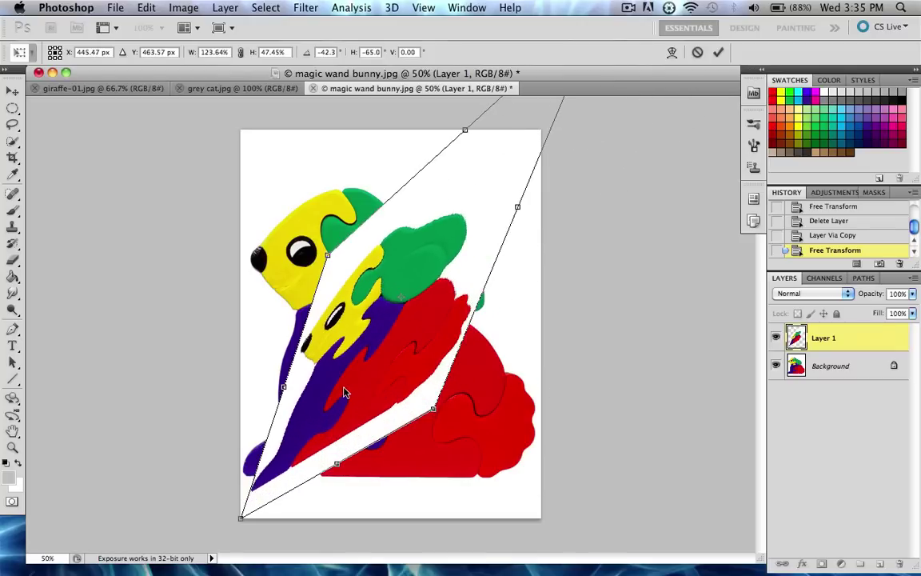
key("Return")
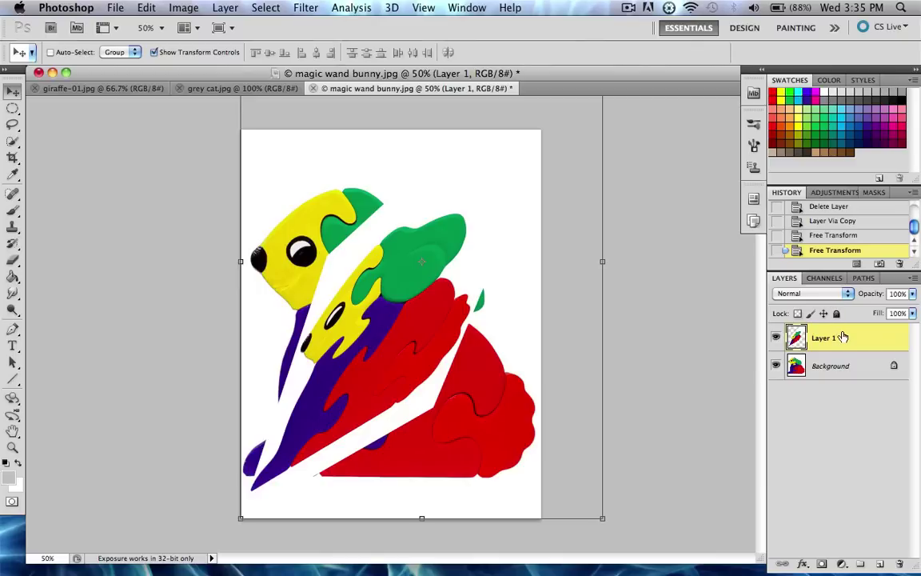
Step back in History to the first Free Transform state, restoring the bunny
key("z")
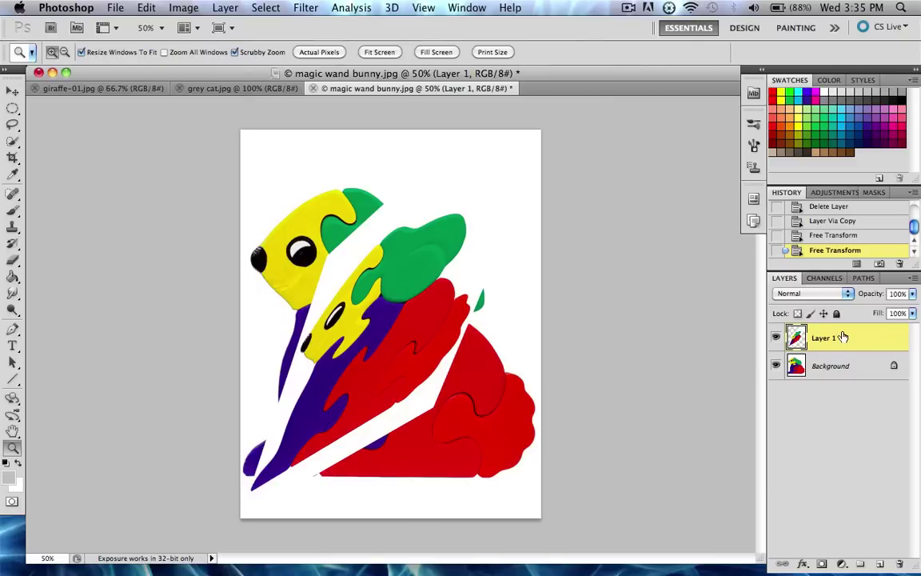
left_click(857, 235)
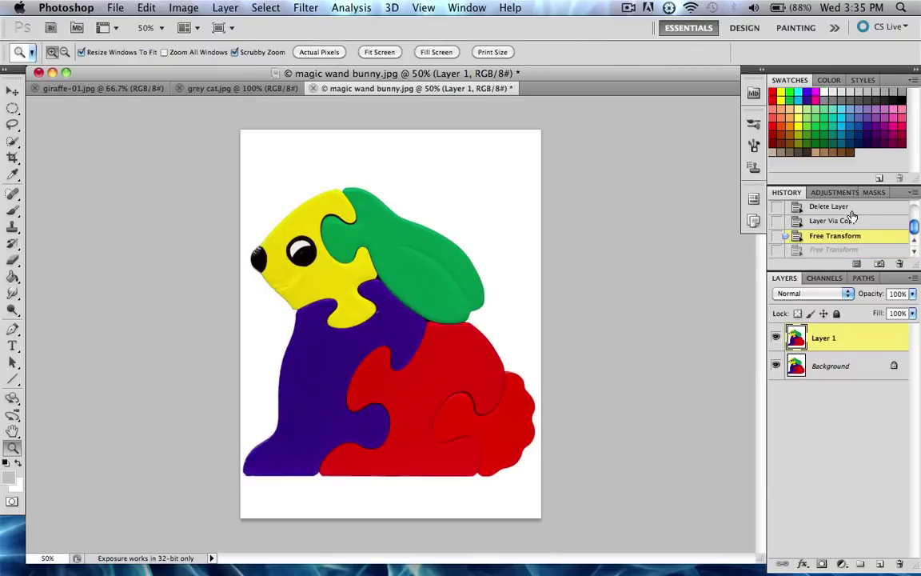
key("ctrl+alt+z")
left_click(850, 236)
Apply a perspective transform to Layer 1, narrowing the bottom and widening the top
left_click(147, 8)
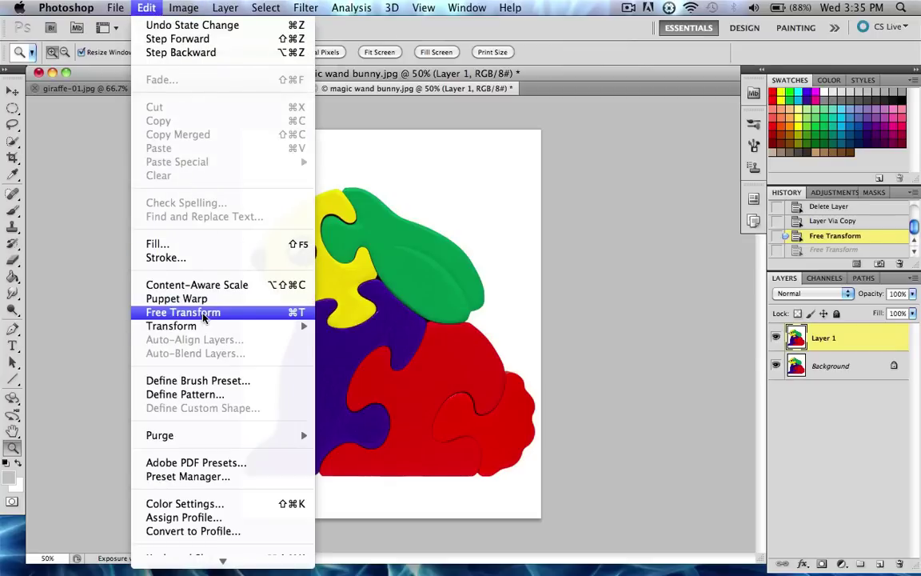
mouse_move(201, 327)
left_click(372, 407)
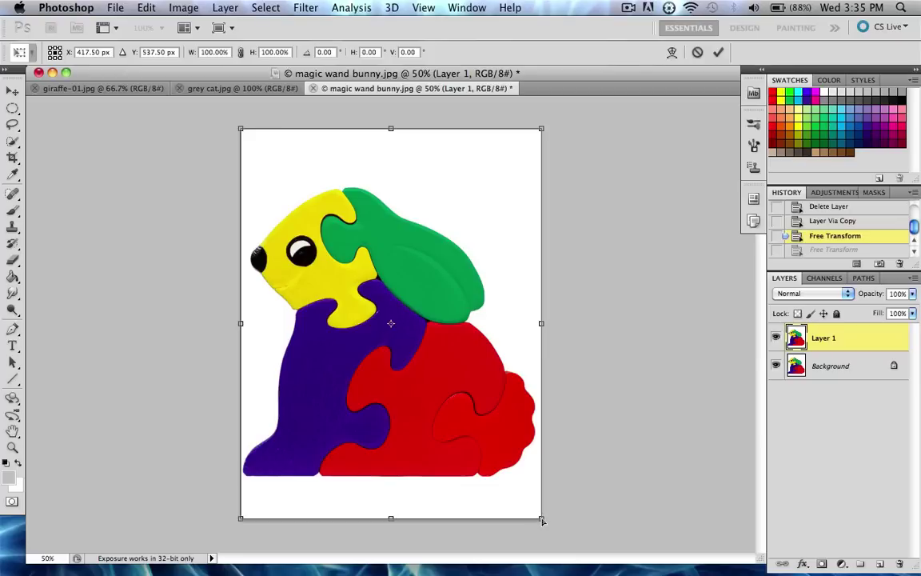
left_click_drag(542, 521, 491, 502)
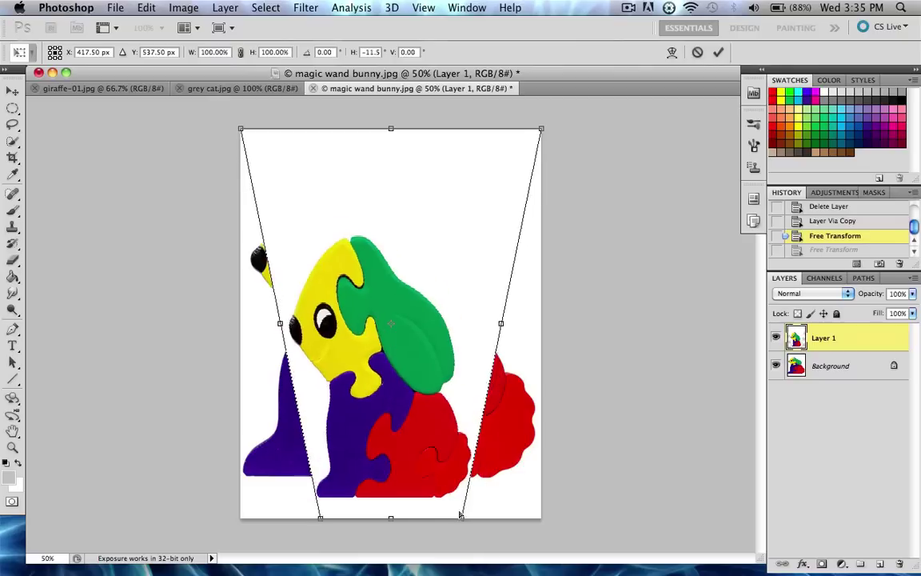
left_click_drag(461, 516, 421, 524)
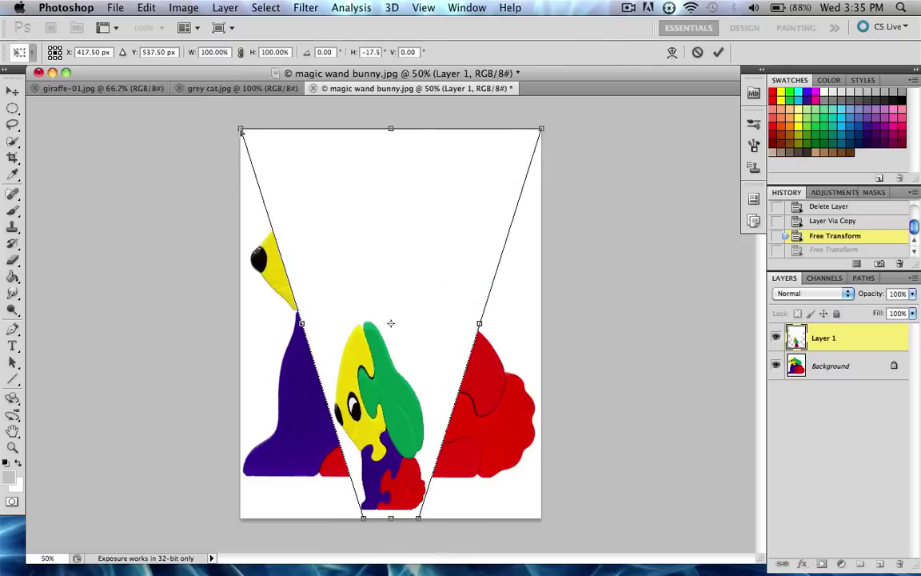
left_click_drag(241, 131, 325, 143)
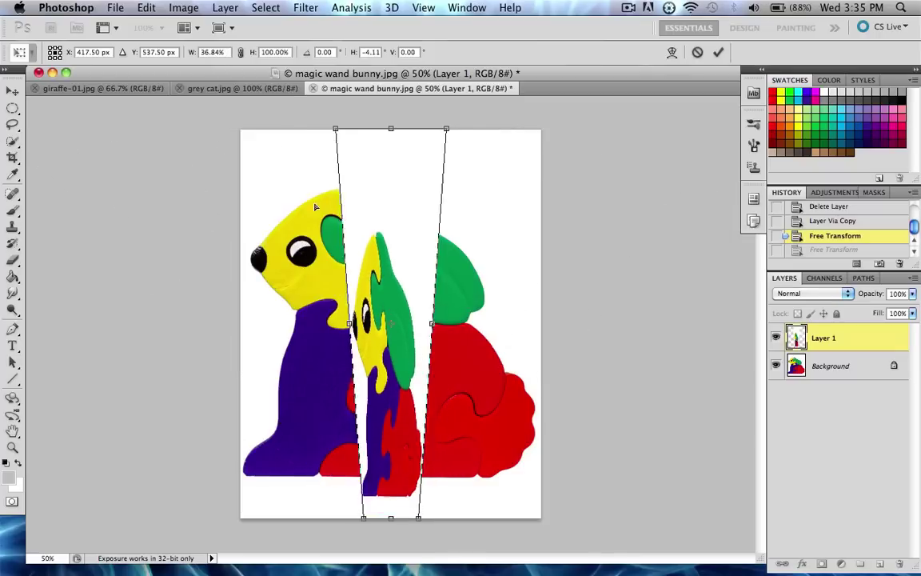
left_click_drag(315, 207, 298, 217)
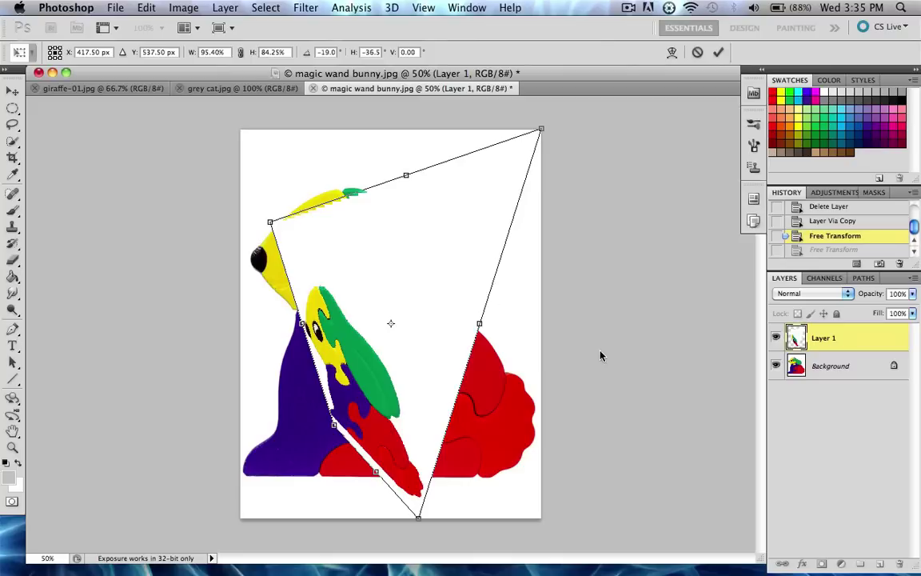
key("ctrl+z")
key("Return")
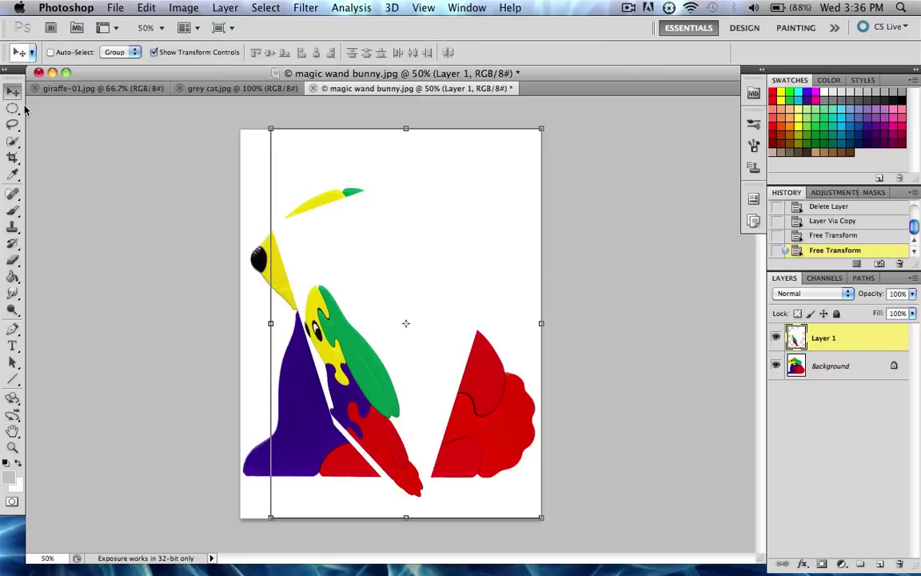
Revert to the Layer Via Copy history state and enter Warp mode on Layer 1
left_click(847, 224)
left_click(146, 7)
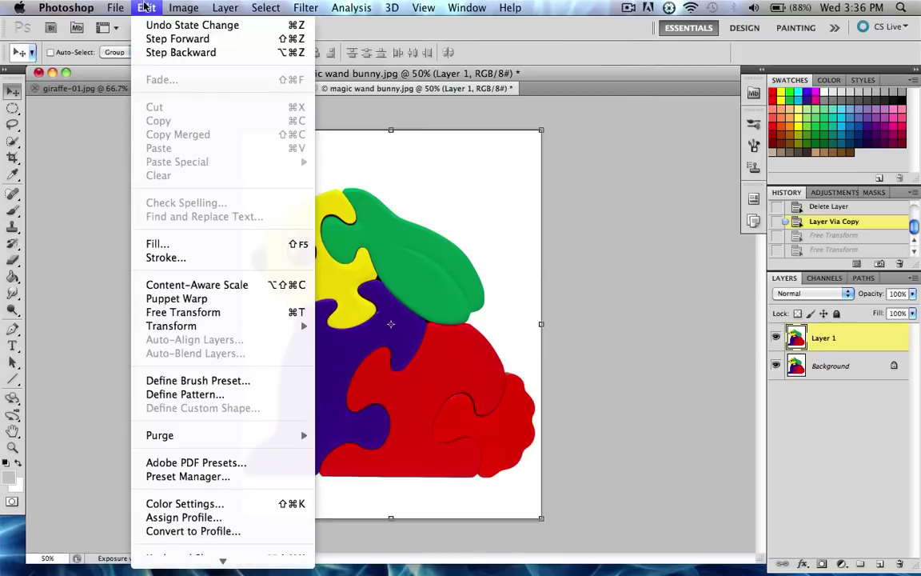
mouse_move(252, 326)
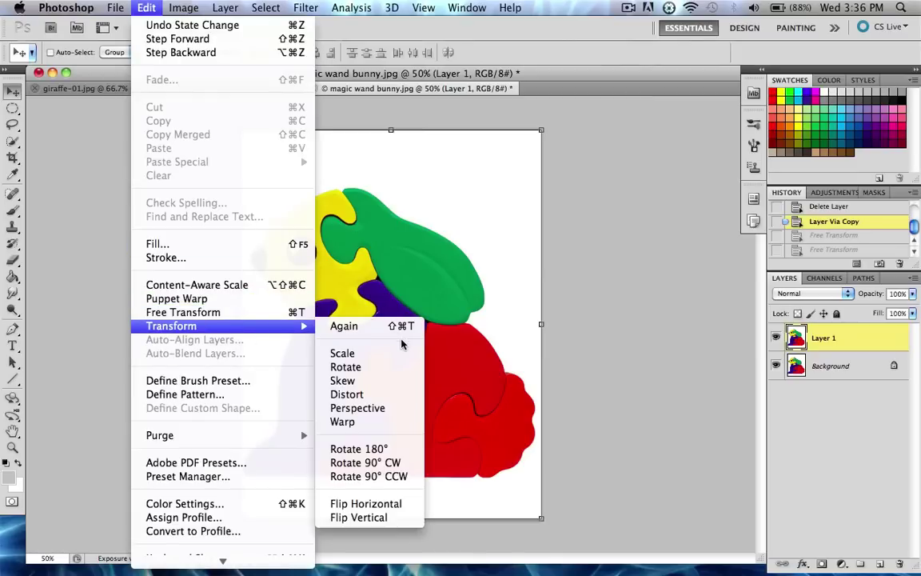
left_click(373, 430)
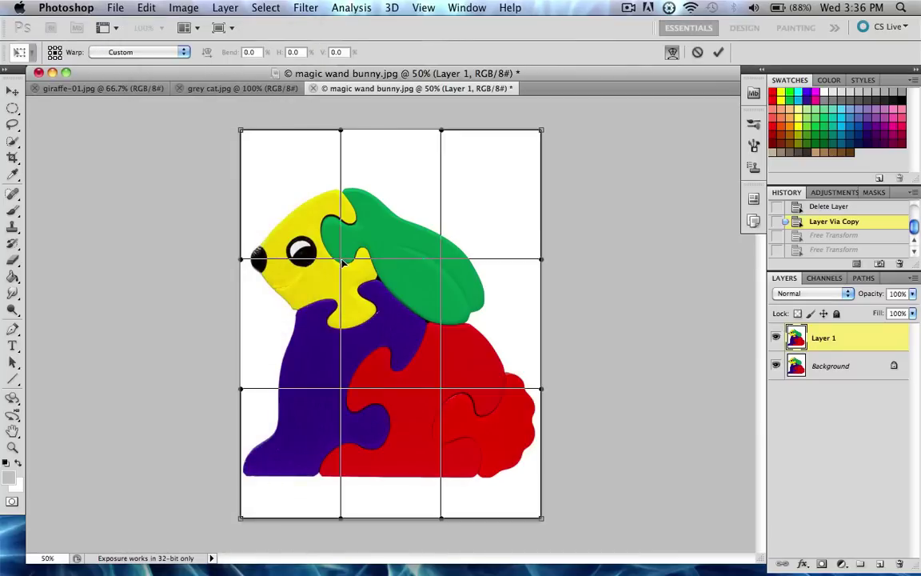
Bend the bunny copy into a bulging, curved shape with the warp mesh and commit
left_click_drag(342, 262, 387, 369)
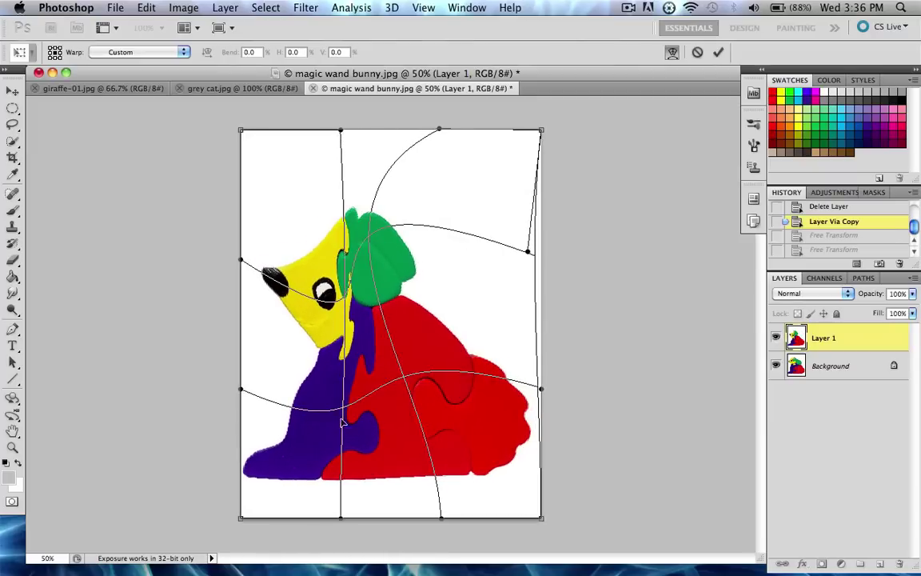
left_click_drag(342, 422, 323, 339)
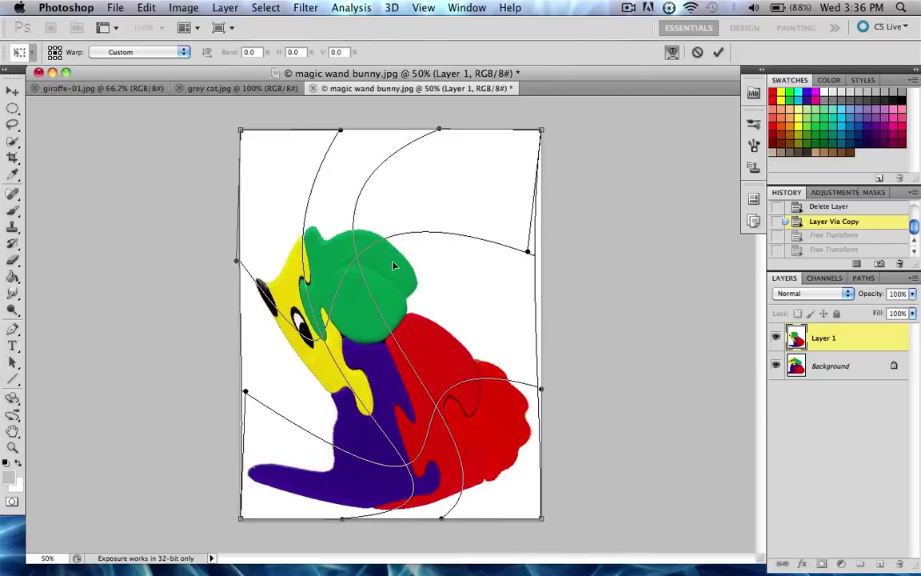
left_click_drag(382, 248, 407, 257)
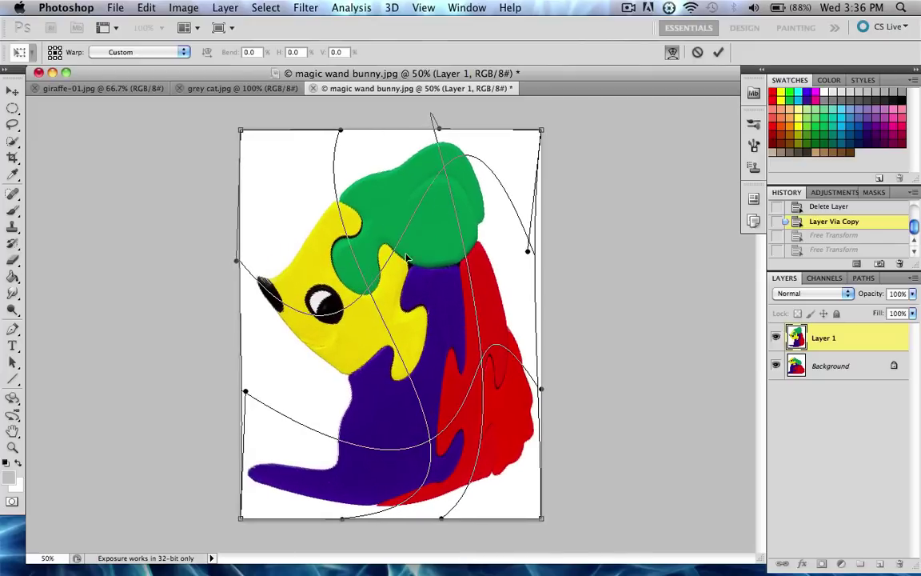
left_click_drag(309, 317, 311, 353)
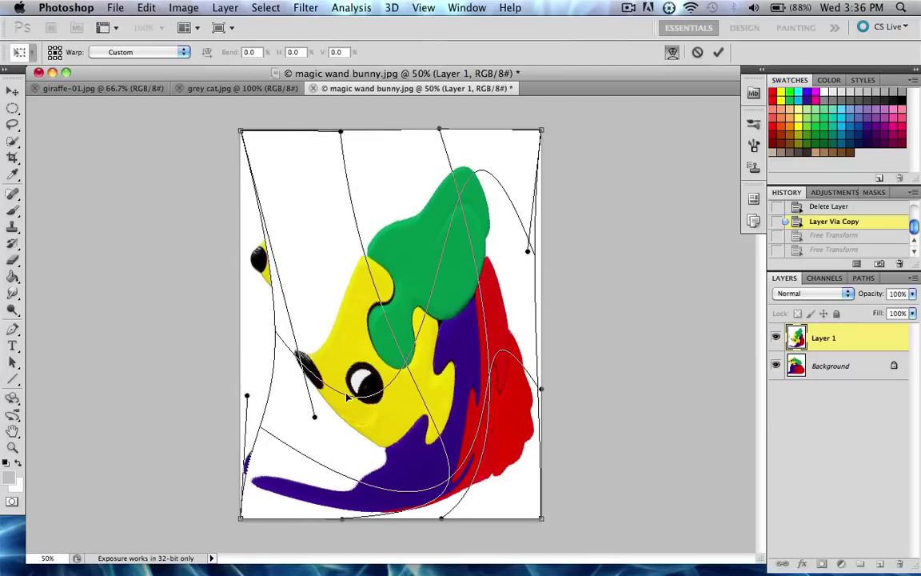
left_click_drag(372, 292, 319, 249)
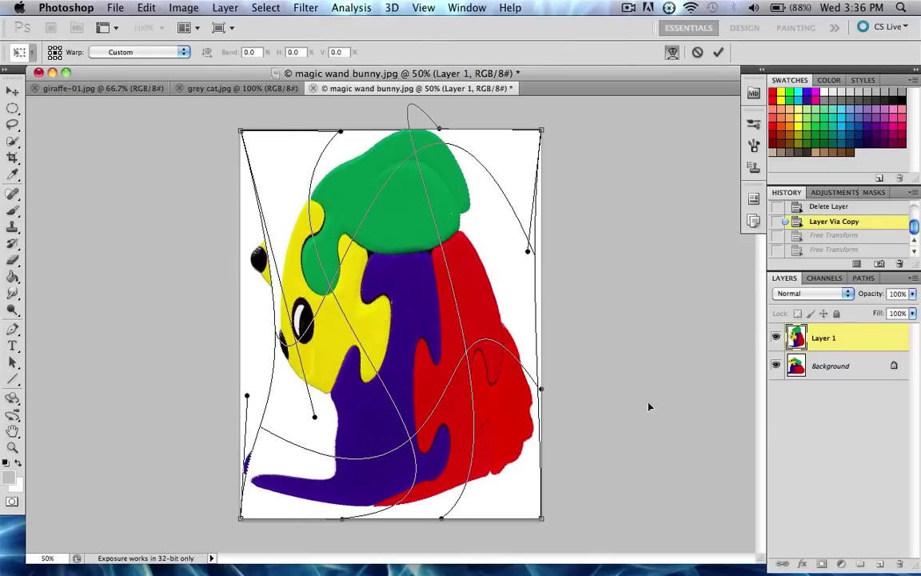
left_click_drag(381, 341, 376, 417)
left_click_drag(392, 299, 409, 290)
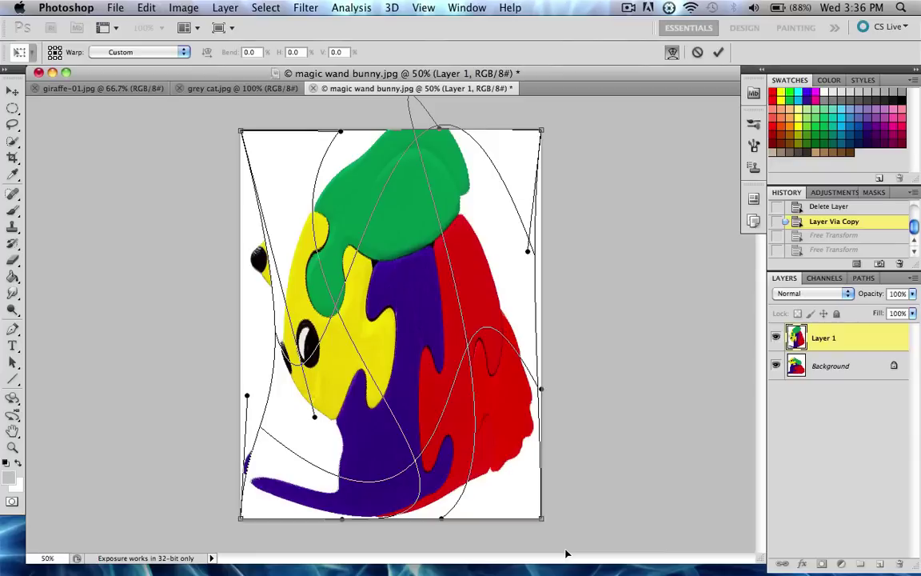
key("Return")
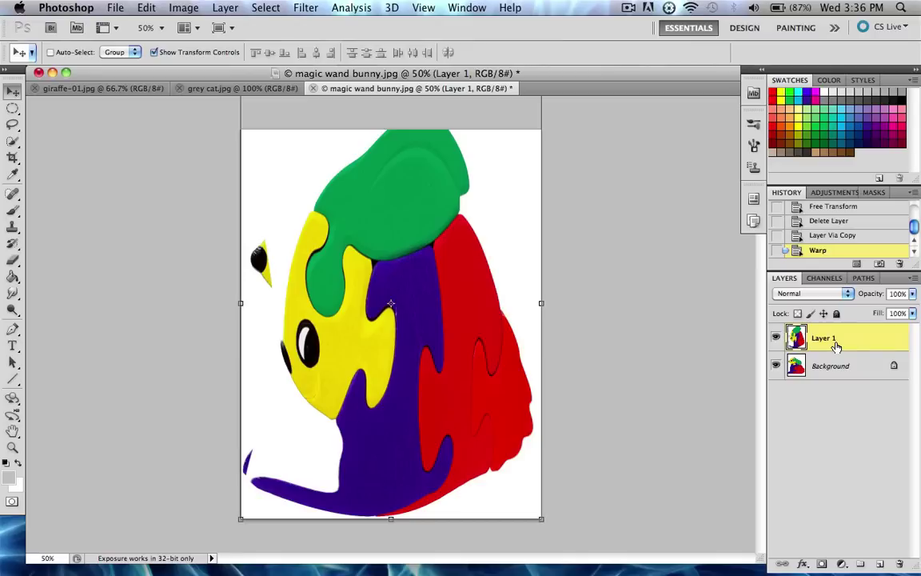
Delete the warped layer, make a fresh Layer 1 copy, and browse the Edit menu
key("BackSpace")
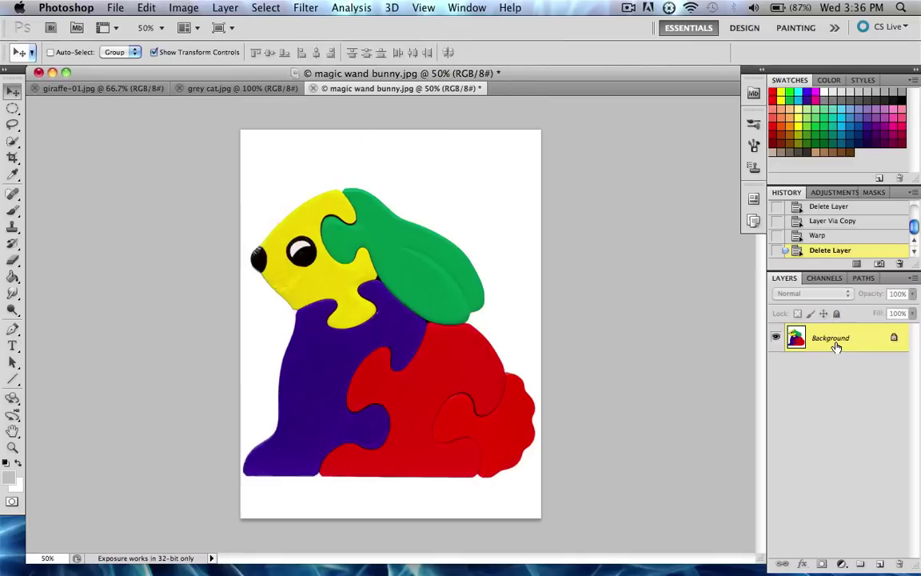
key("super+j")
left_click(135, 8)
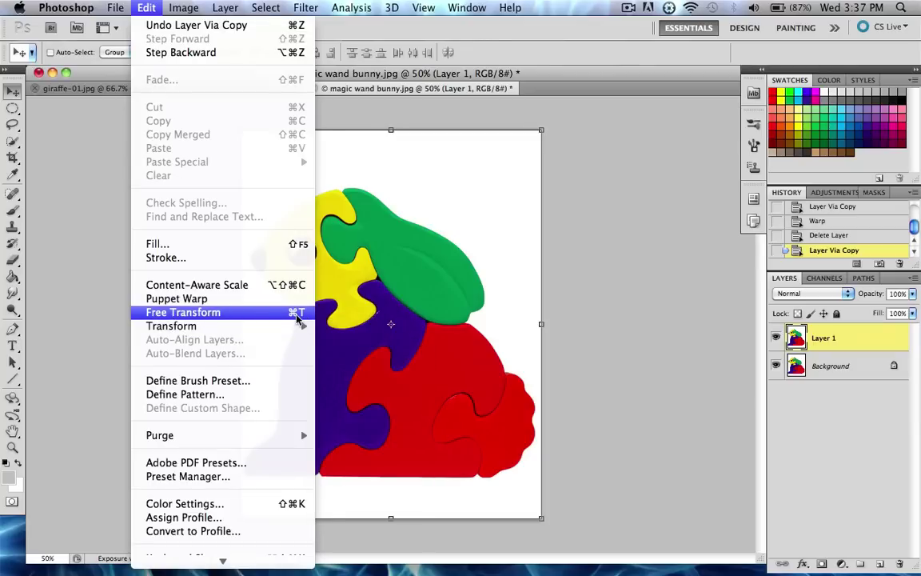
left_click(146, 7)
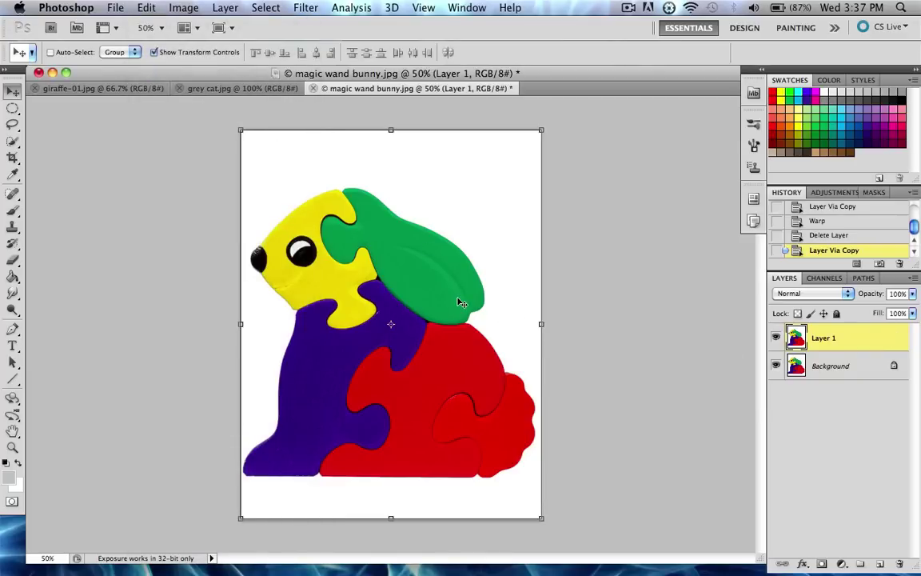
Free-transform Layer 1: scale slightly smaller, rotate about 59° and back upright, commit
key("super+t")
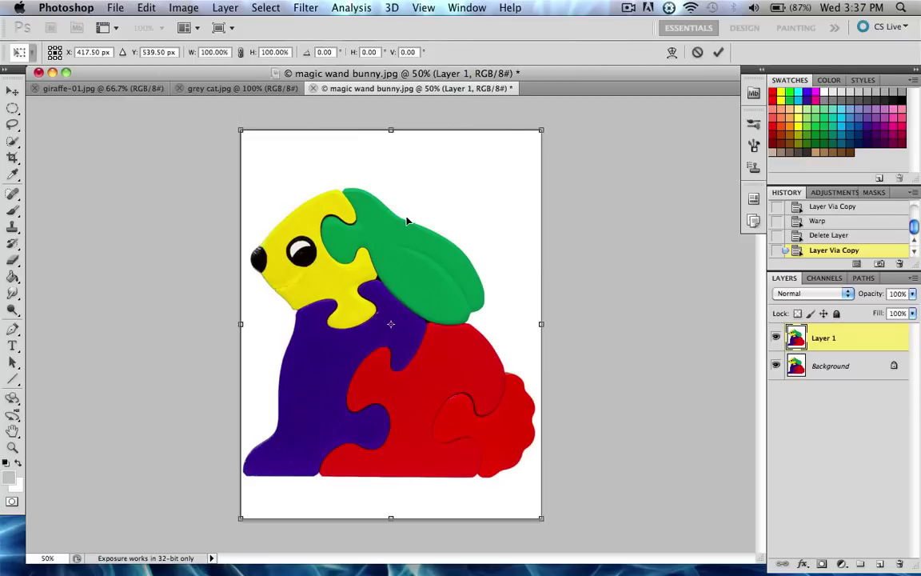
mouse_move(530, 150)
left_mouse_down()
mouse_move(342, 393)
mouse_move(540, 135)
left_mouse_up()
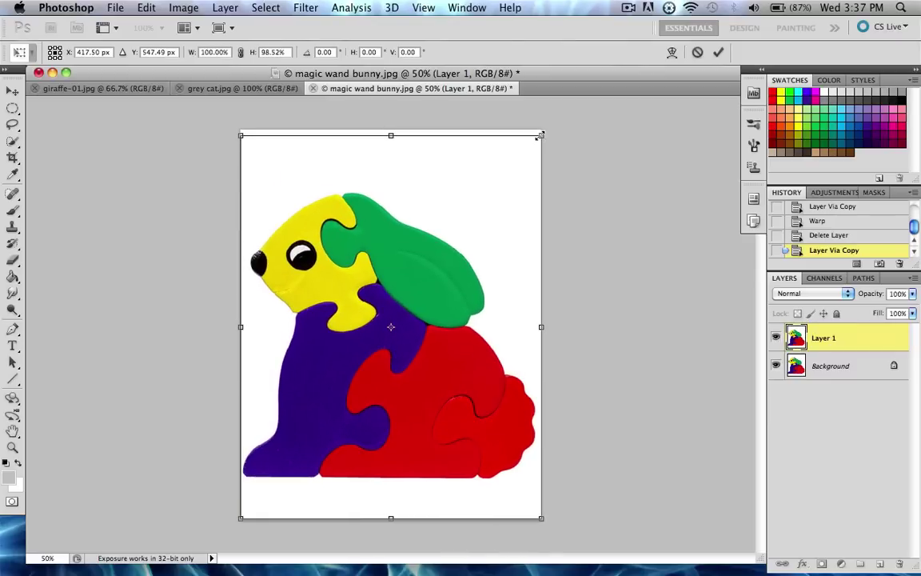
left_click_drag(590, 170, 591, 397)
left_click_drag(645, 276, 540, 368)
key("Return")
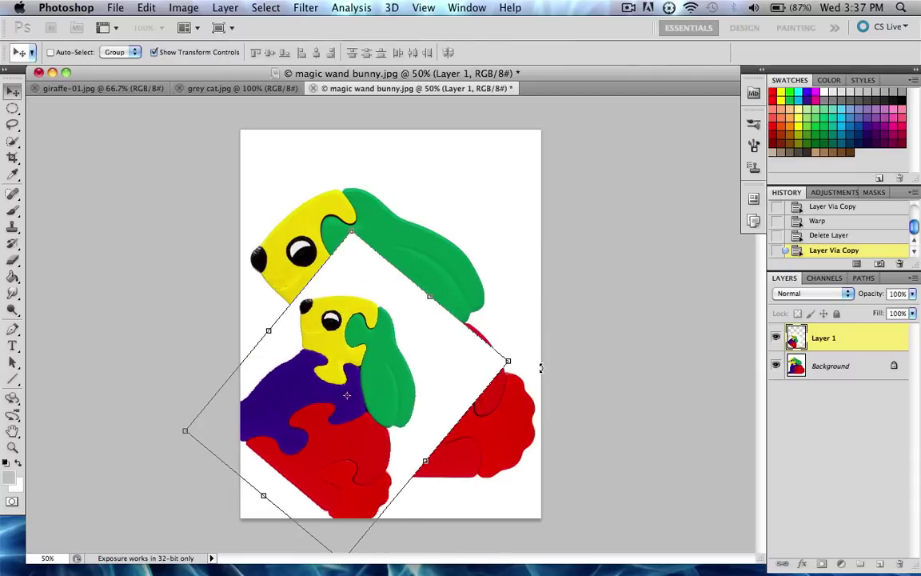
Move Layer 1 up about 74 px, then delete it and look through Edit
left_click_drag(378, 321, 392, 261)
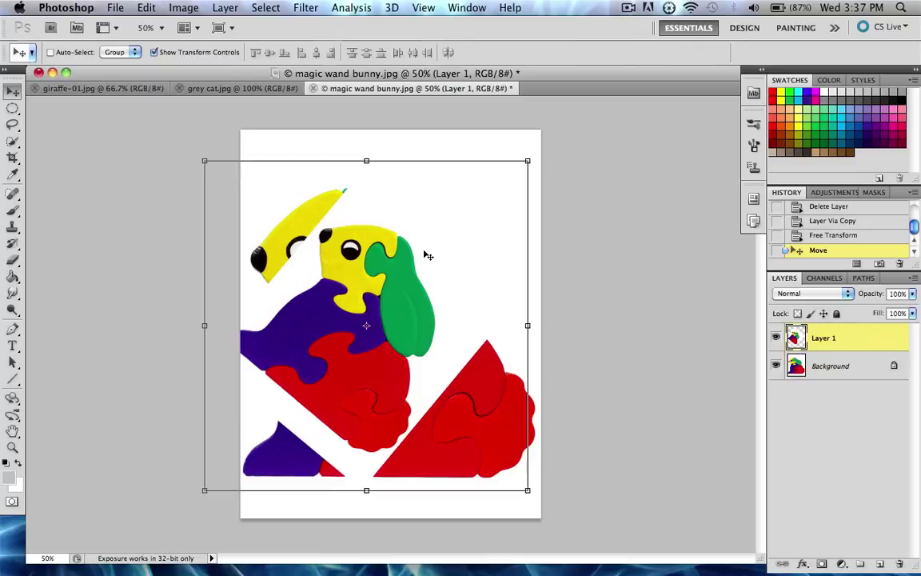
key("Delete")
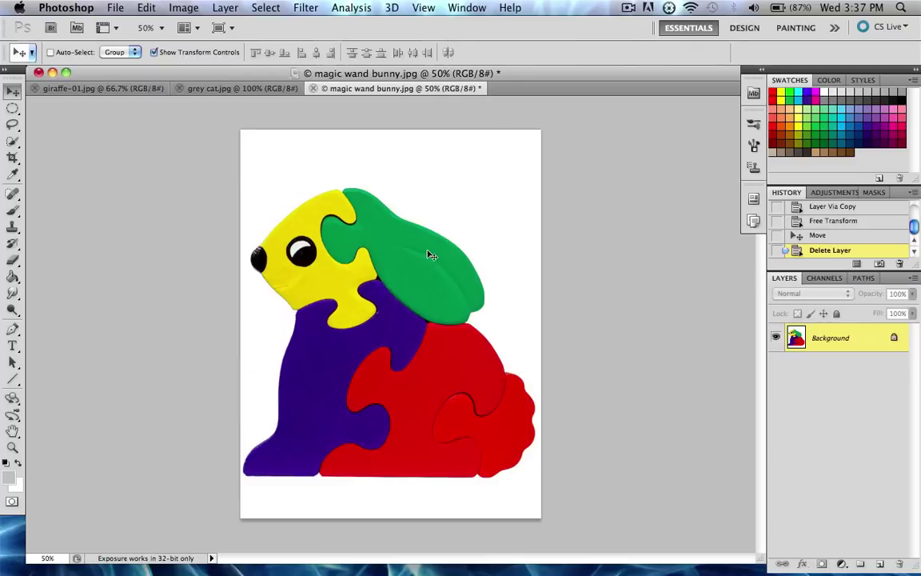
left_click(148, 7)
Copy the bunny onto a new Layer 1 and begin a free transform
left_click(512, 192)
key("super+j")
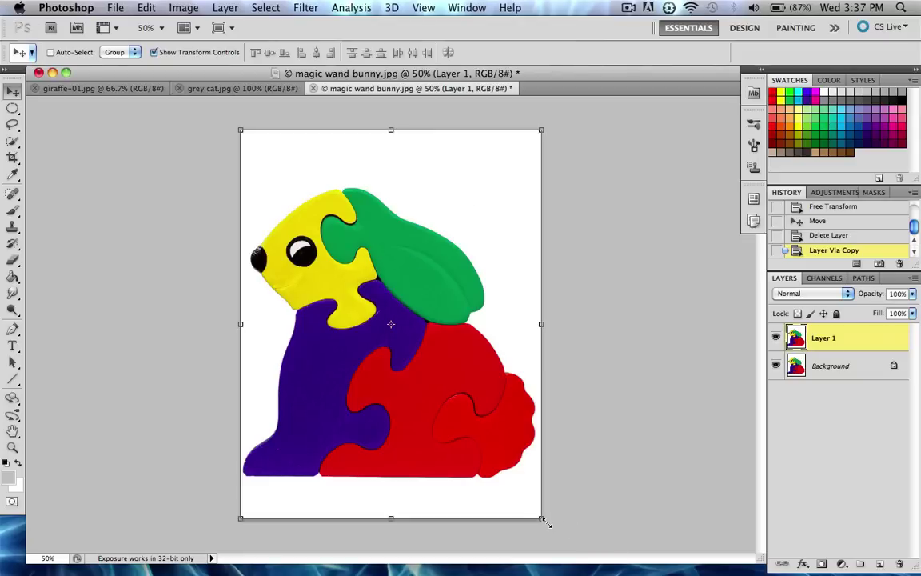
left_click_drag(551, 520, 566, 539)
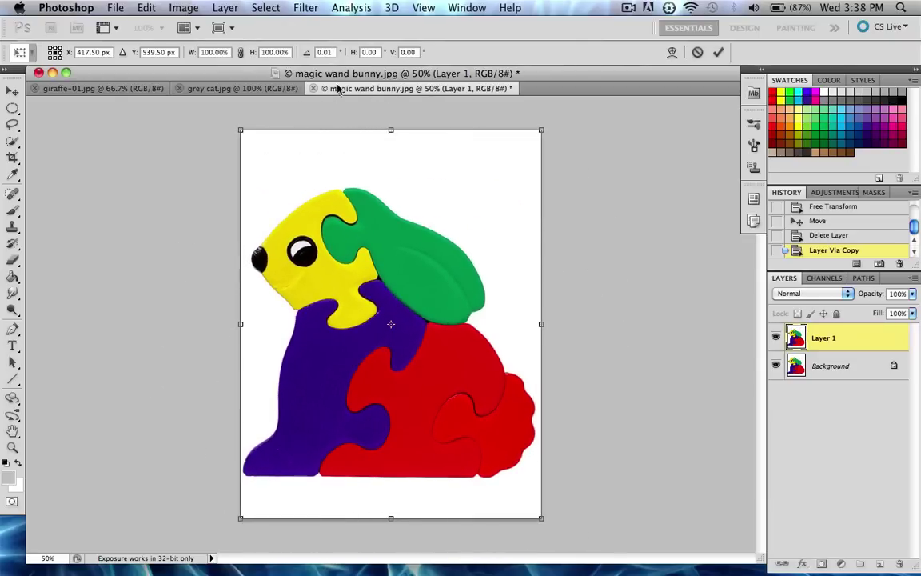
left_click(165, 7)
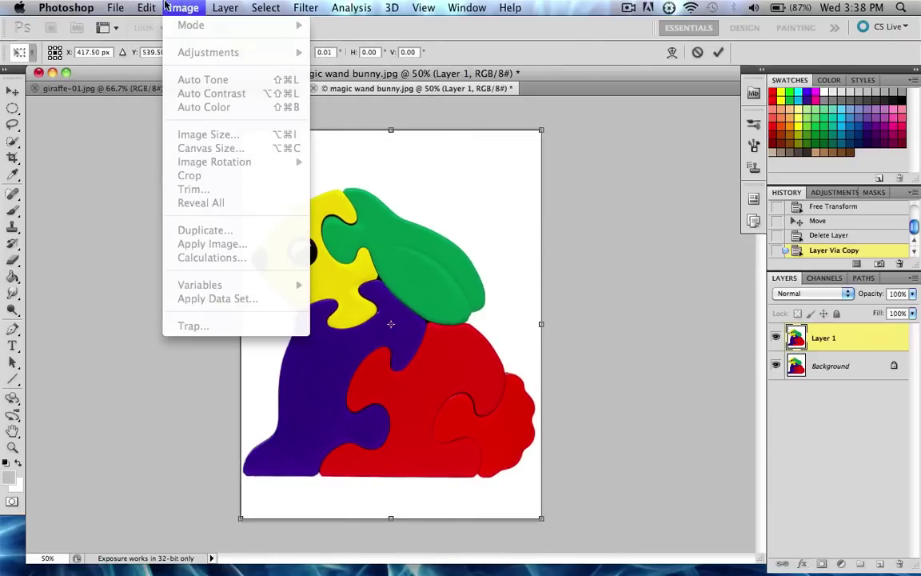
left_click(149, 7)
left_click(150, 6)
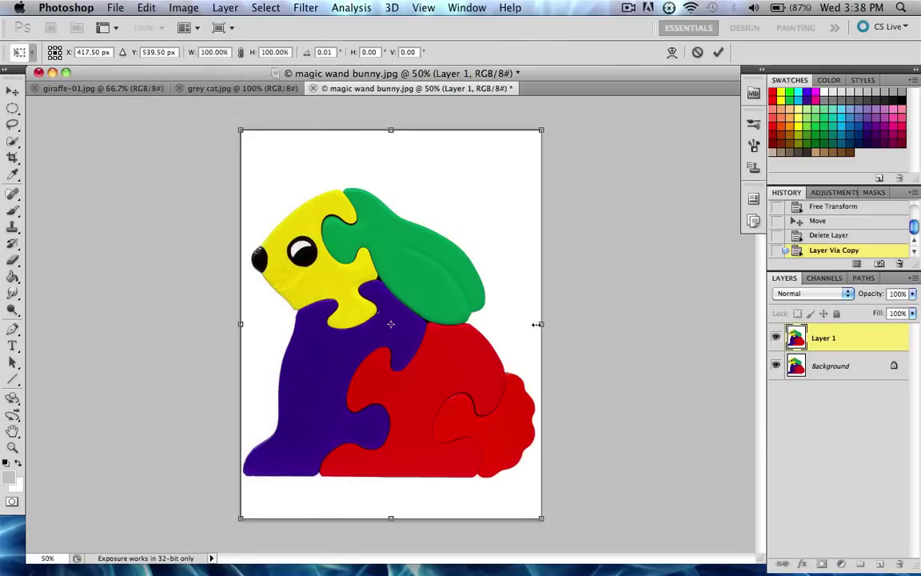
Mirror the copy horizontally twice while resizing, commit, then revert to Layer Via Copy
left_click_drag(537, 324, 32, 323)
left_click_drag(182, 327, 436, 326)
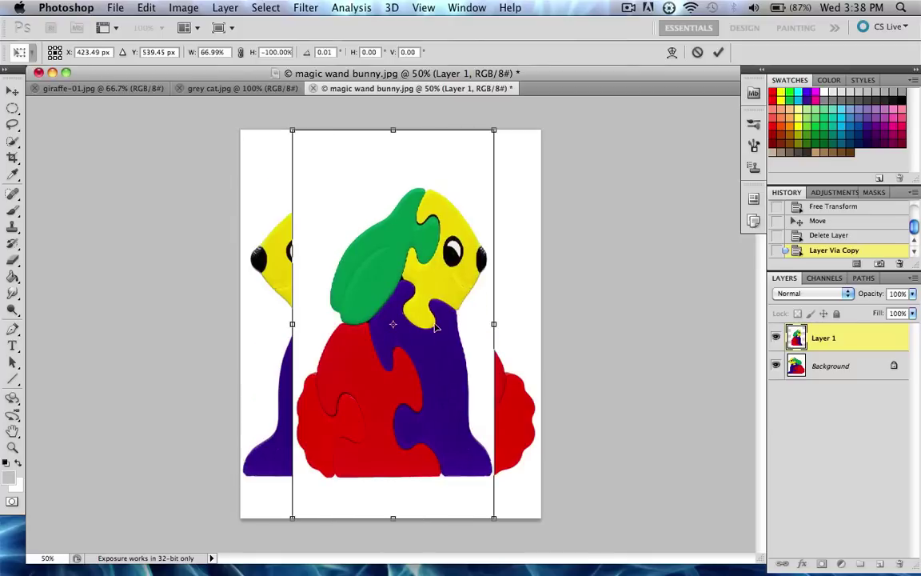
left_click_drag(307, 343, 192, 323)
left_click_drag(379, 336, 504, 337)
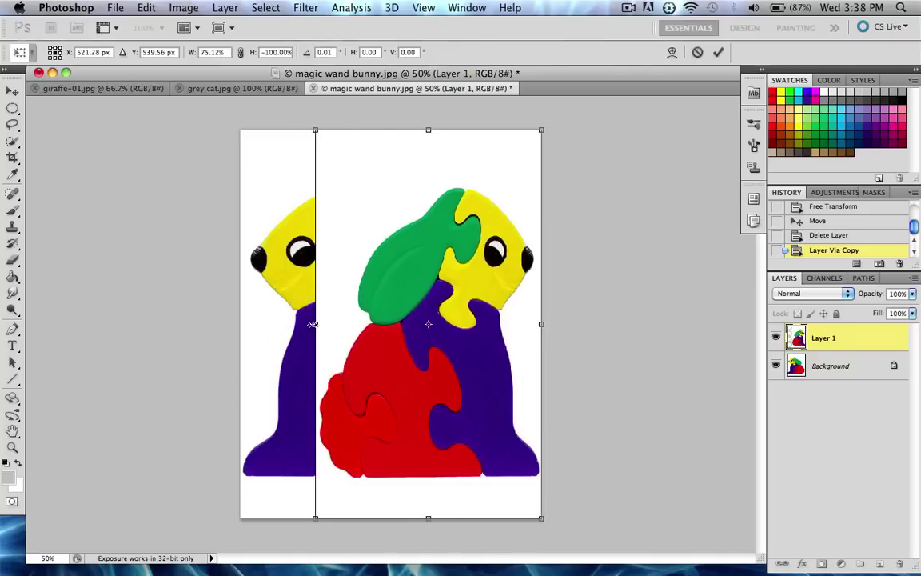
left_click_drag(313, 324, 290, 324)
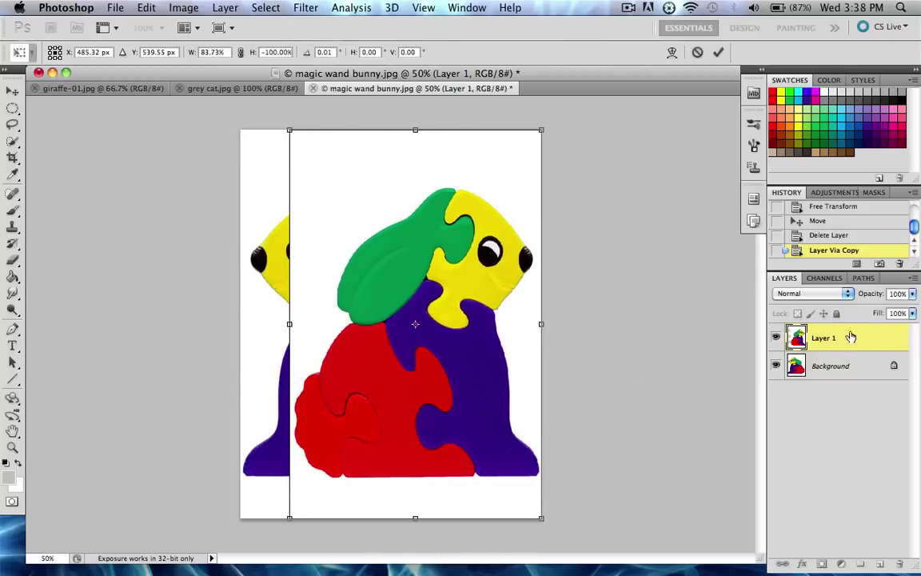
left_click(868, 250)
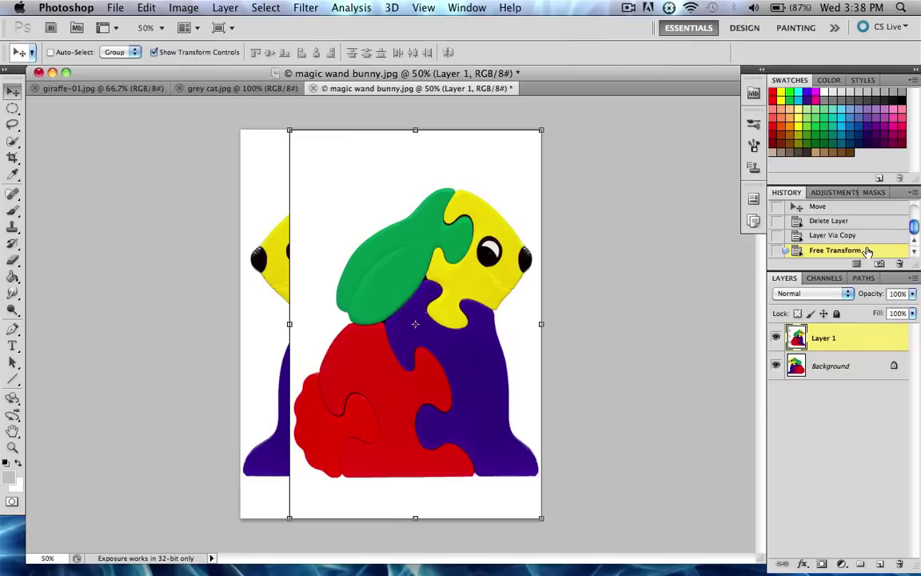
left_click(848, 237)
Mirror the Layer 1 bunny copy horizontally with Edit > Transform > Flip Horizontal
left_click(144, 8)
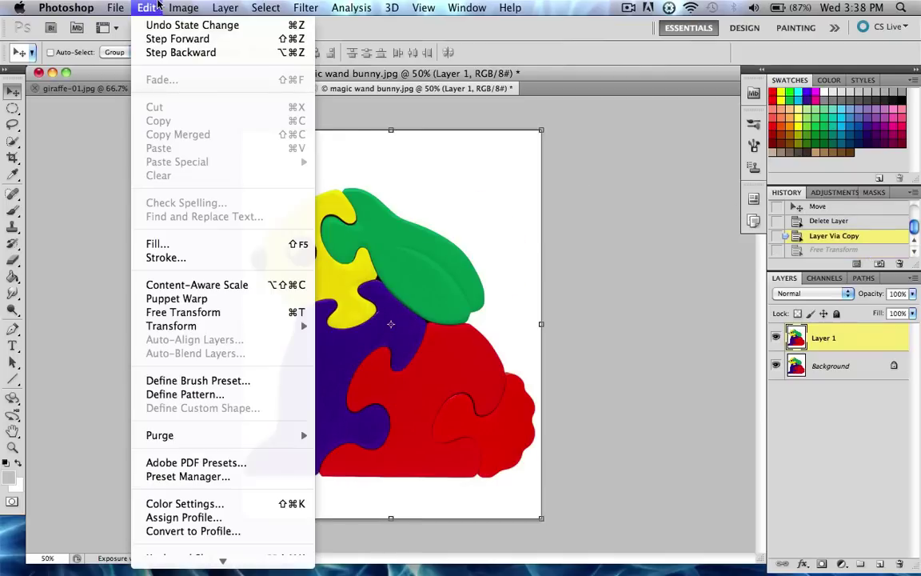
mouse_move(198, 329)
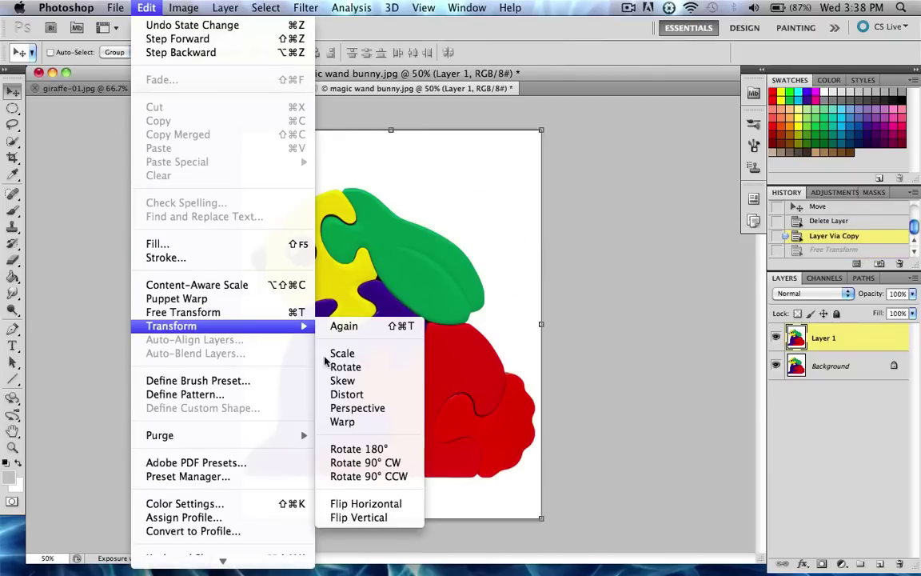
left_click(393, 506)
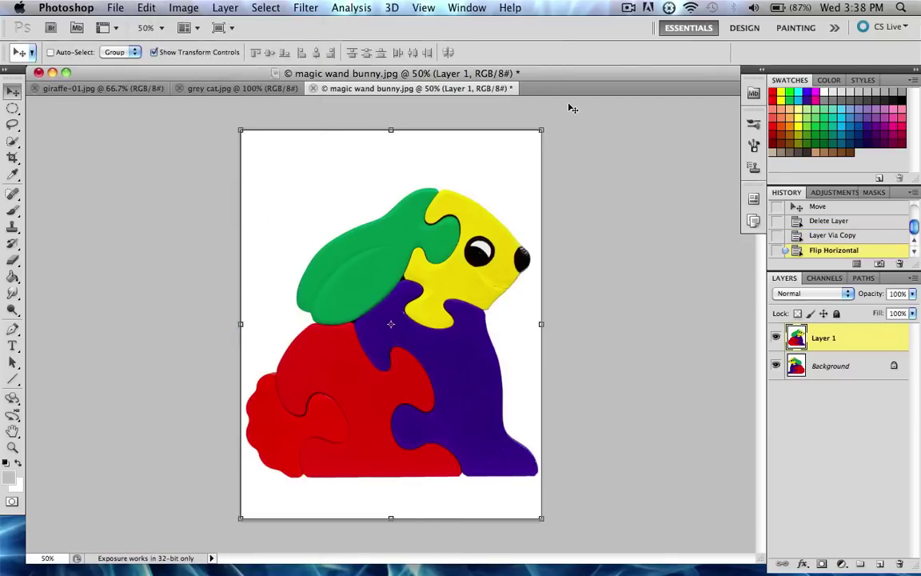
Flip the bunny copy vertically and nudge it upward on the canvas
left_click(183, 8)
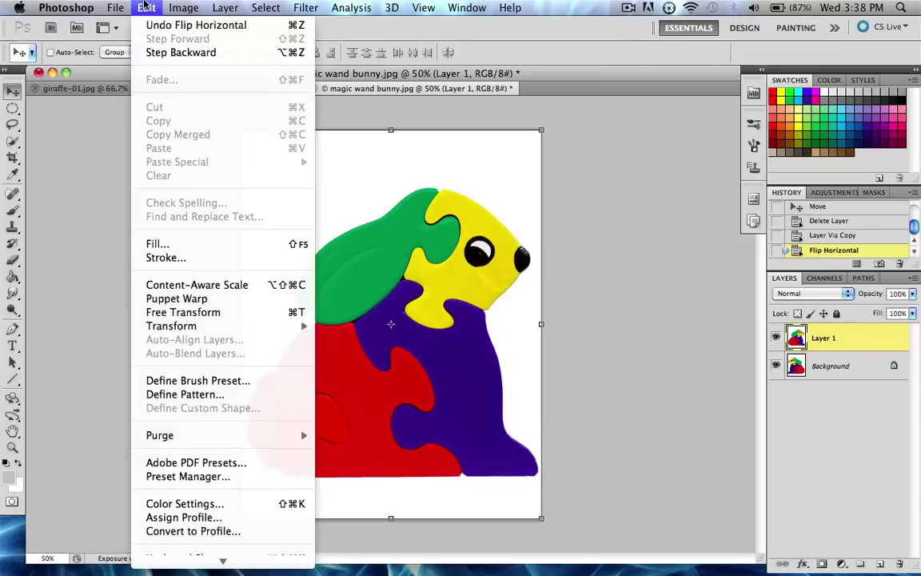
mouse_move(140, 8)
mouse_move(240, 325)
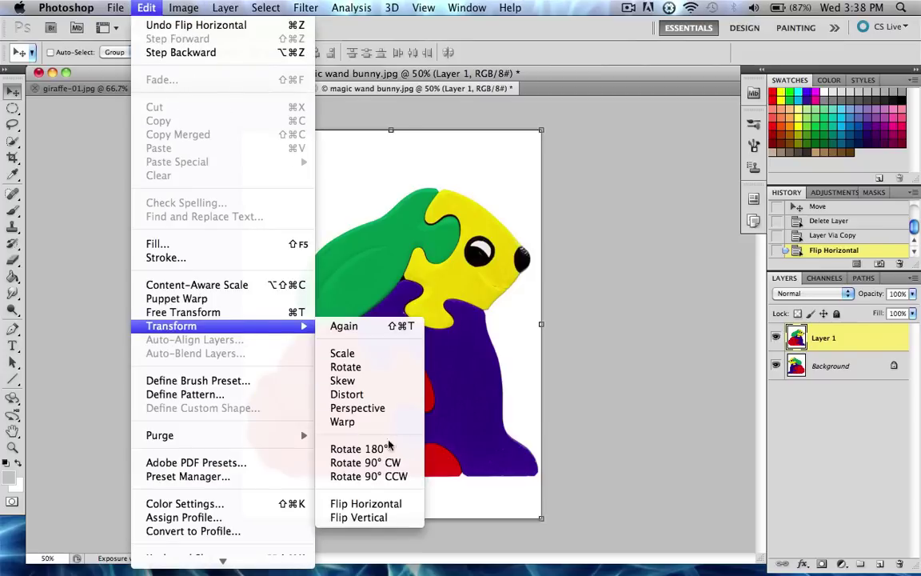
left_click(398, 522)
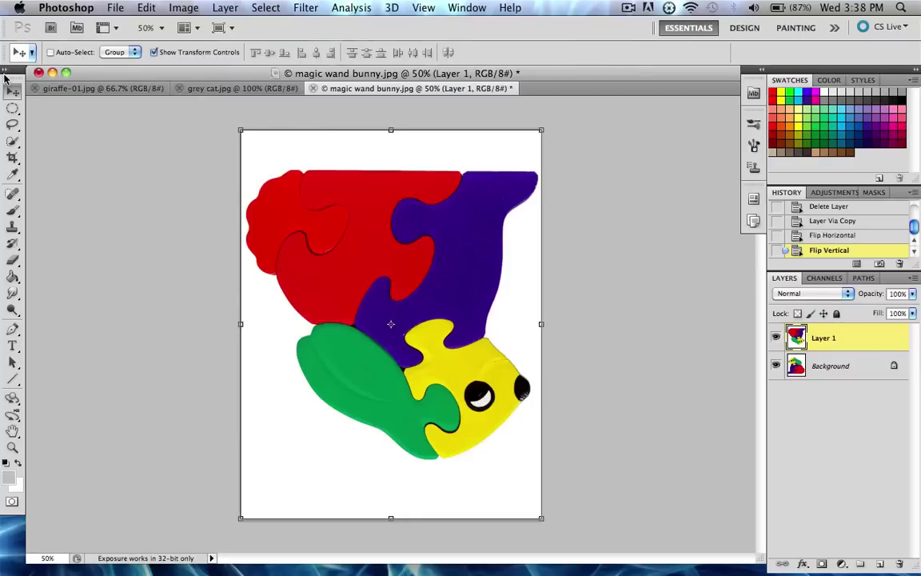
left_click_drag(409, 306, 408, 226)
Delete the flipped Layer 1 copy, then glance through the Edit menu without choosing anything
key("Delete")
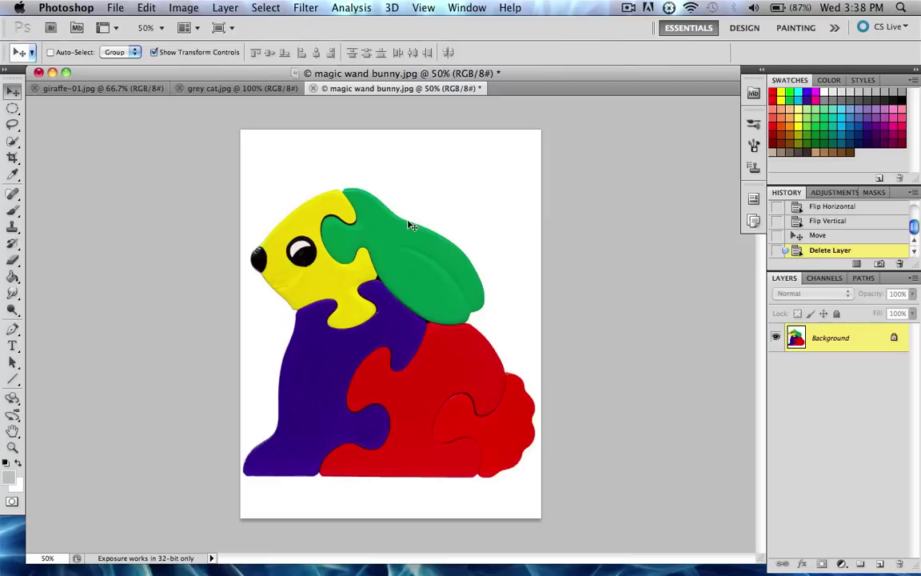
left_click(147, 10)
left_click(181, 7)
Switch through the giraffe-01 and grey cat documents back to magic wand bunny, browsing the Edit menu
left_click(72, 88)
left_click(220, 89)
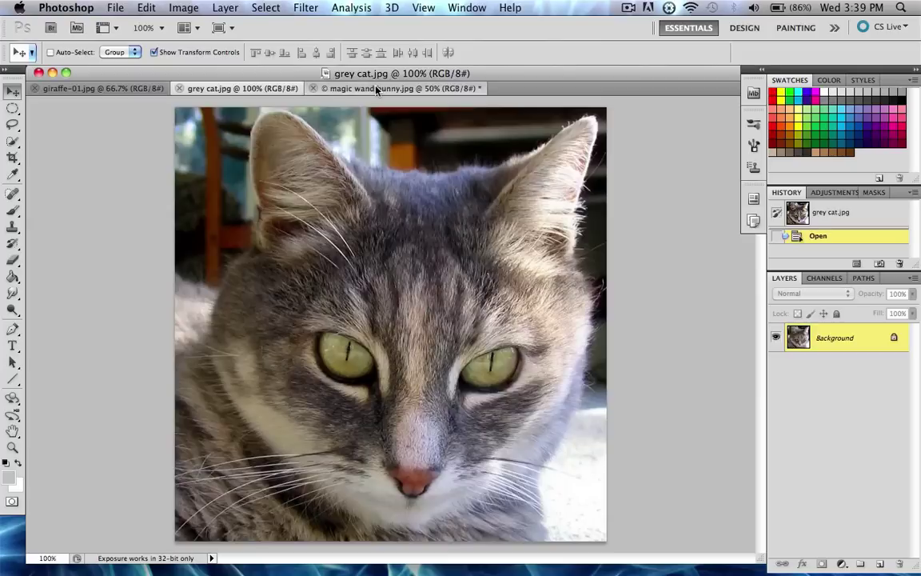
left_click(376, 89)
left_click(147, 8)
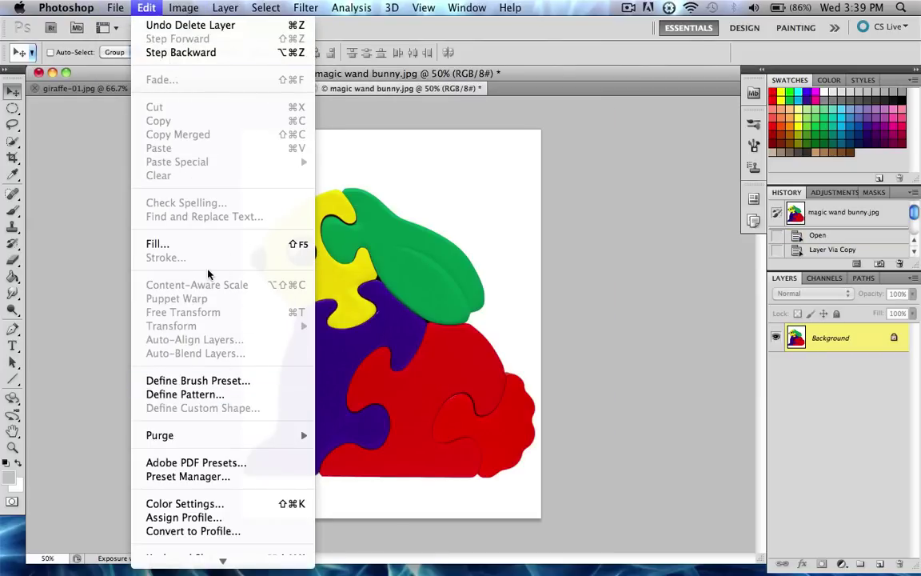
left_click(130, 6)
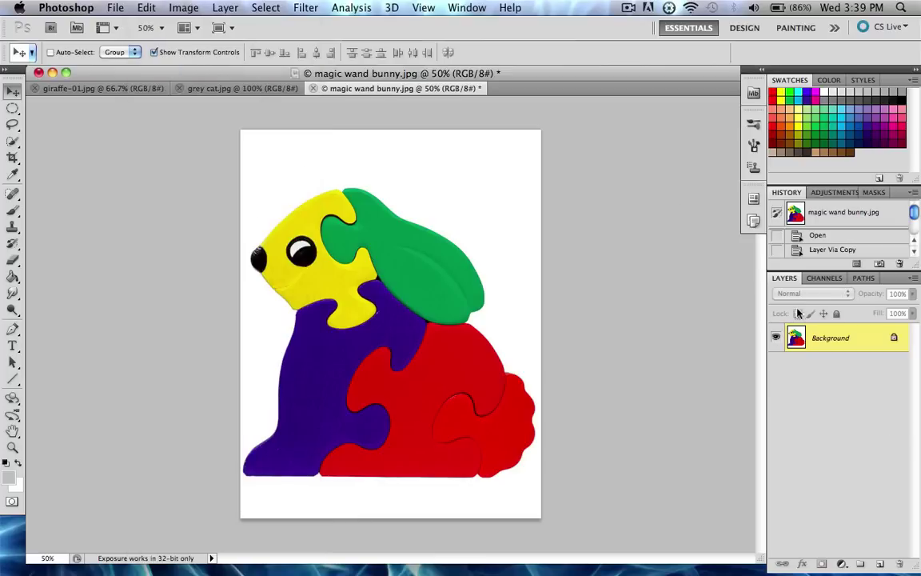
left_click(132, 6)
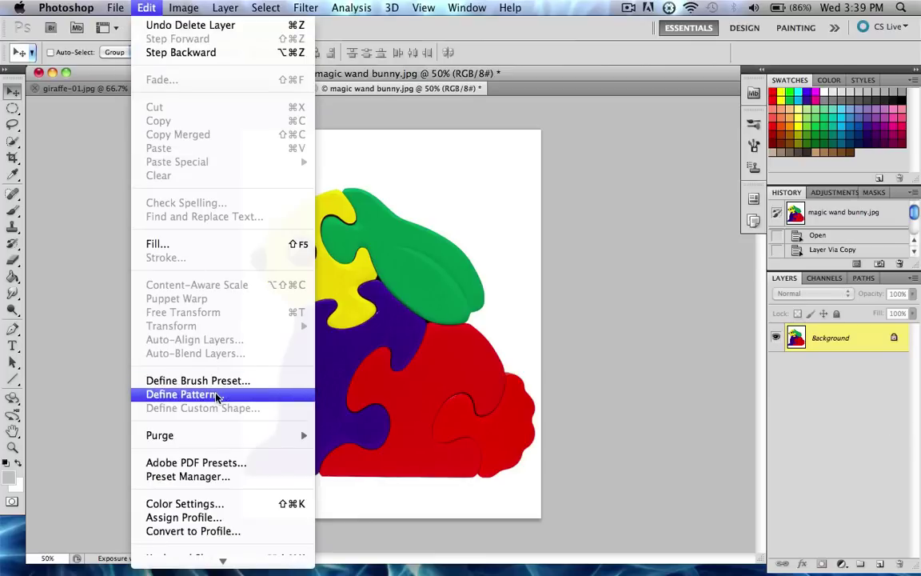
left_click(131, 6)
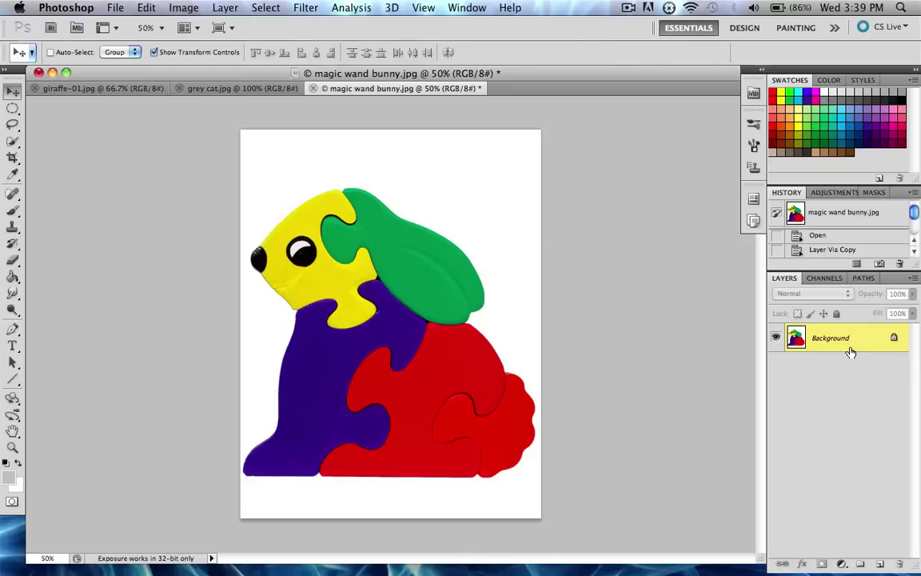
Duplicate the bunny onto a new Layer 1 with Cmd+J and select the Move tool
key("super+j")
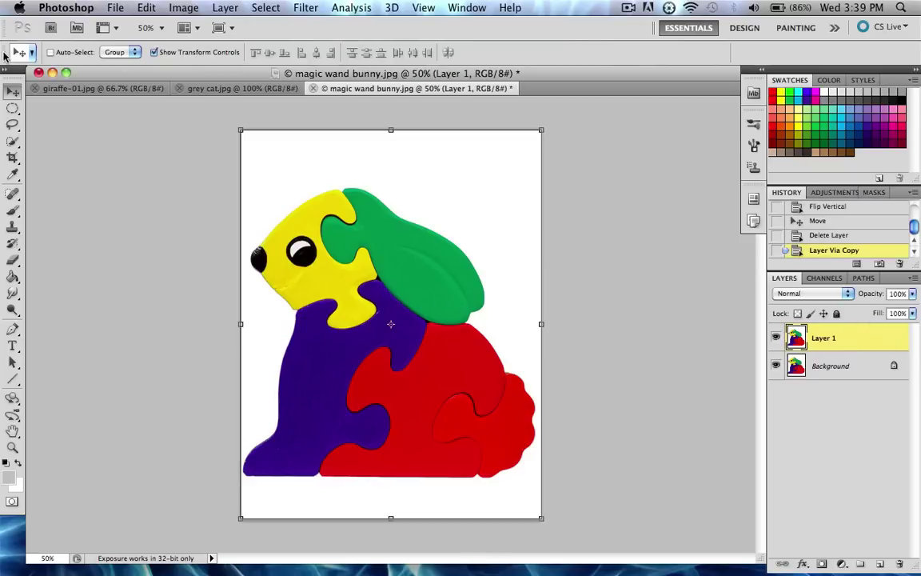
left_click(144, 6)
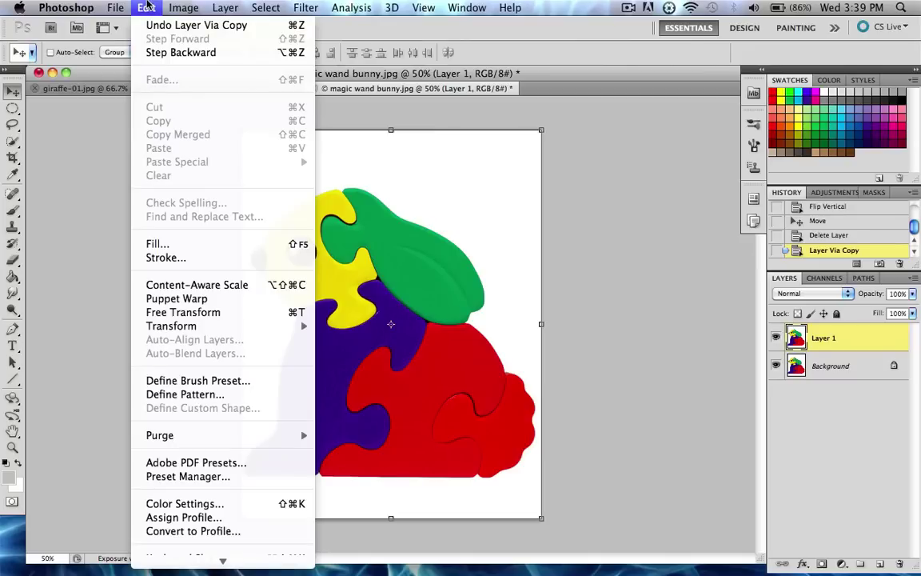
left_click(150, 6)
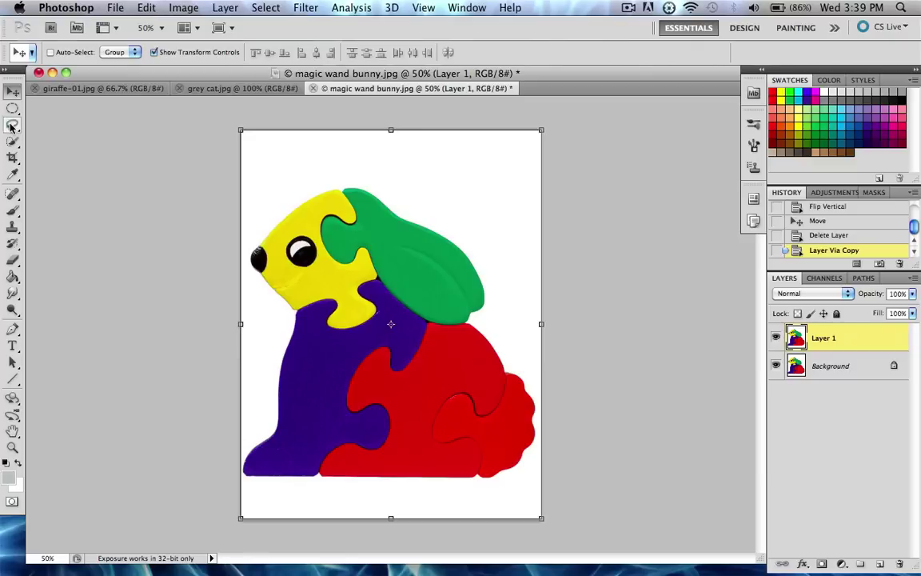
left_click(13, 93)
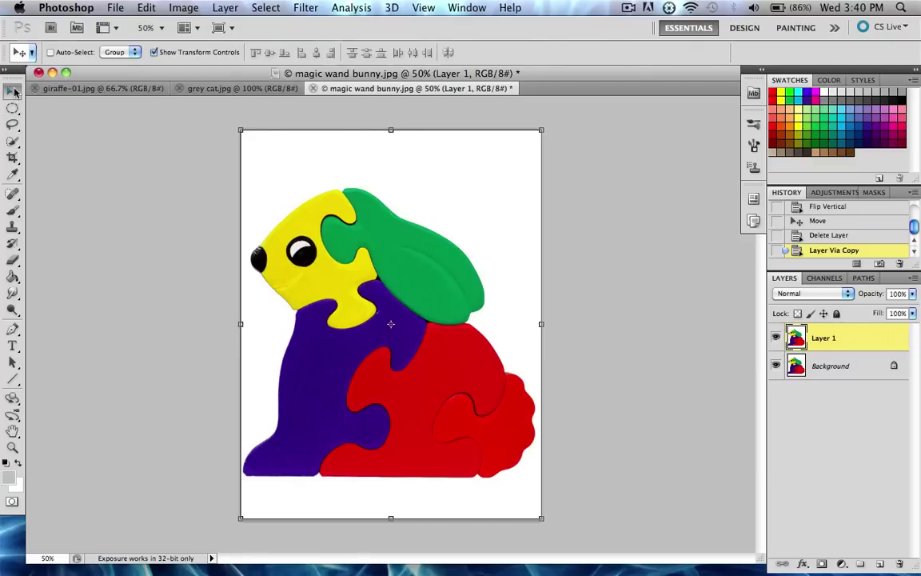